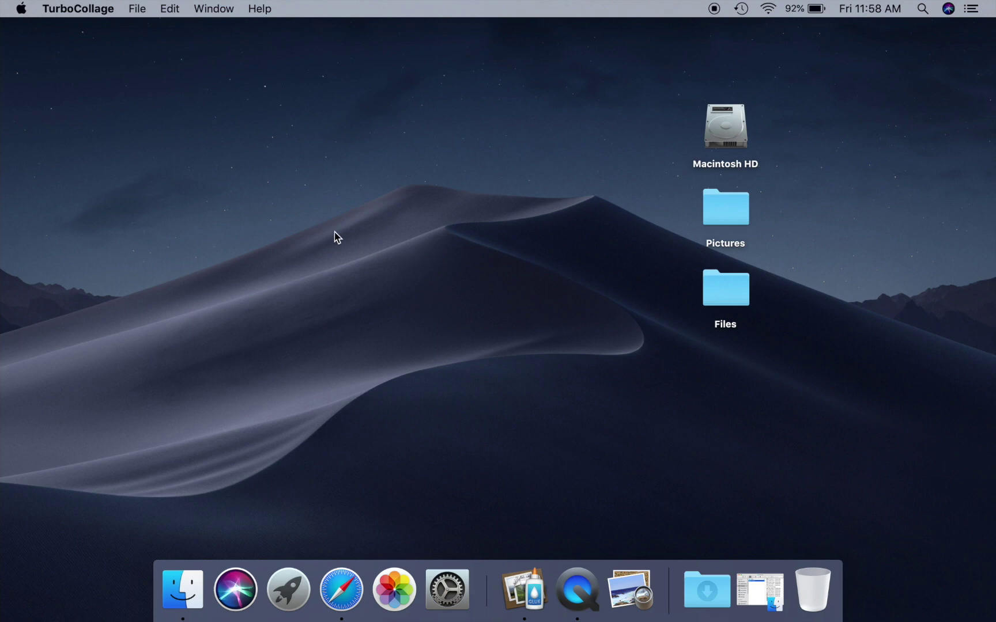
Step: Create a new untitled collage, then move its window up-left and enlarge it
left_click(138, 10)
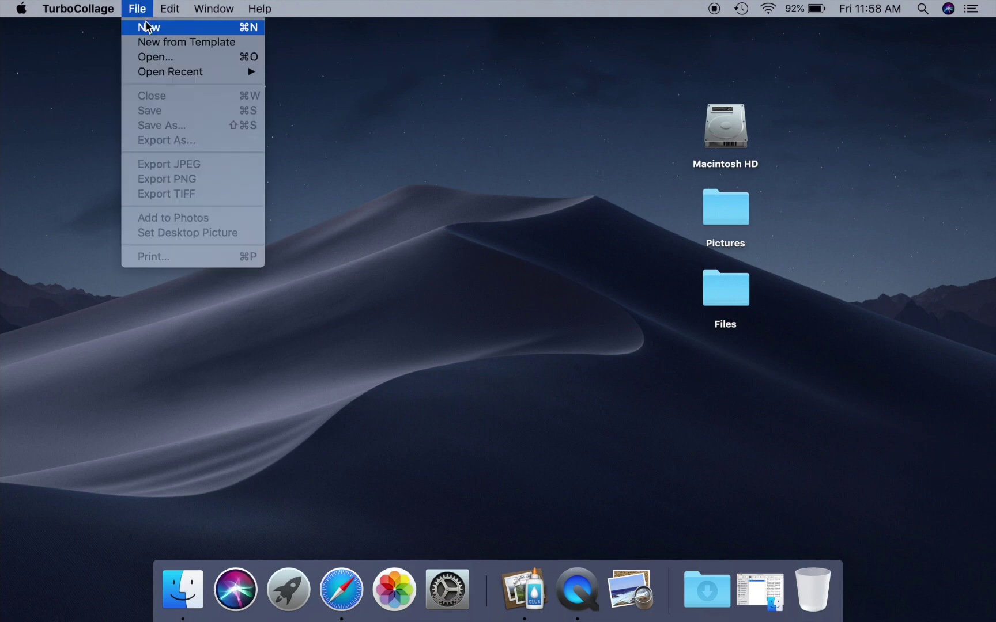
left_click(148, 28)
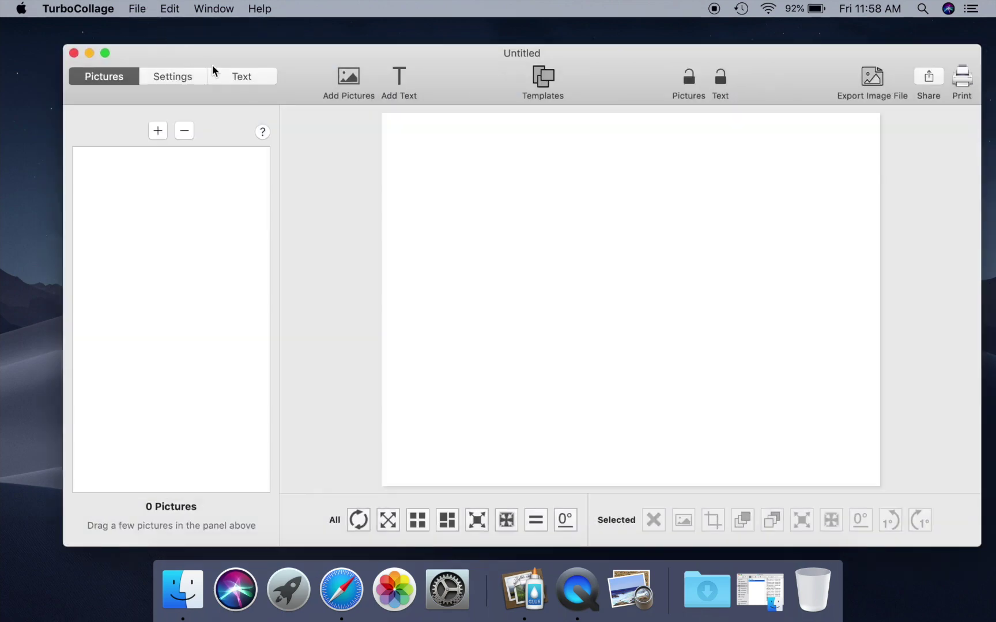
left_click_drag(215, 62, 169, 44)
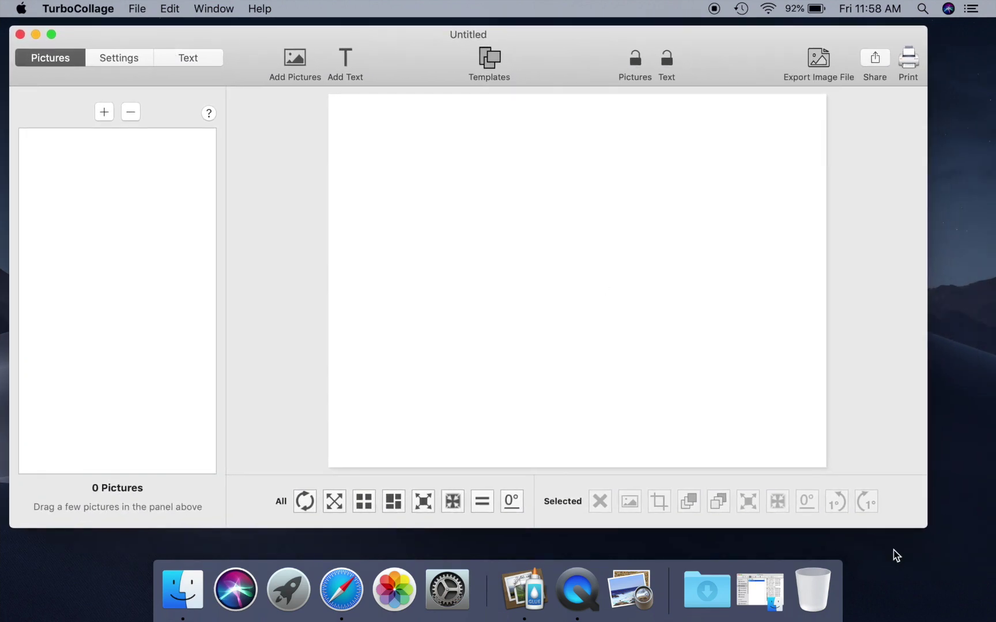
left_click_drag(926, 527, 976, 548)
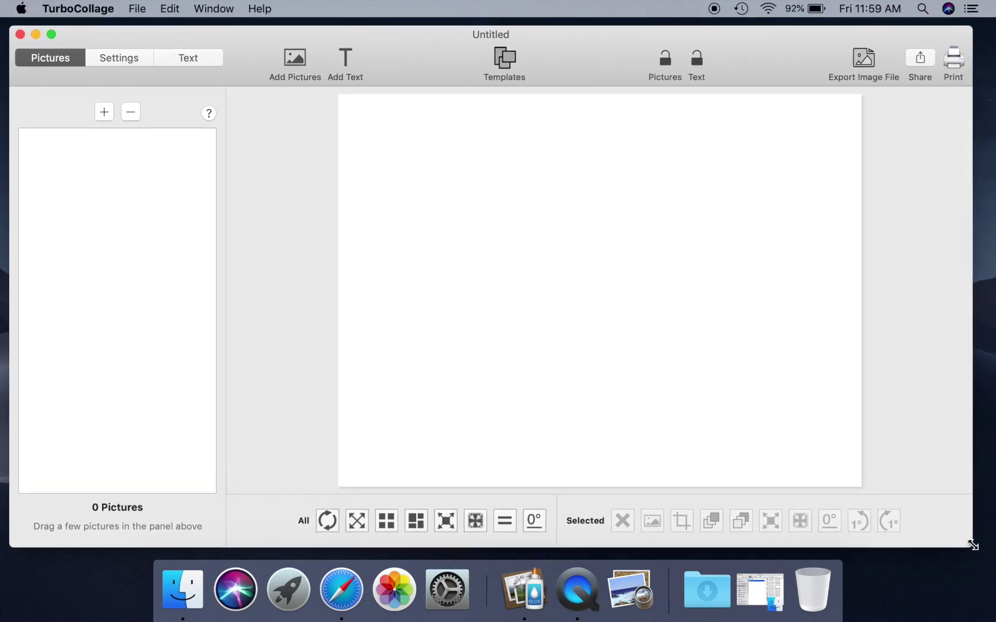
Step: Drag all 15 Pictures-folder photos from Finder onto the collage canvas, then close Finder
left_click(764, 599)
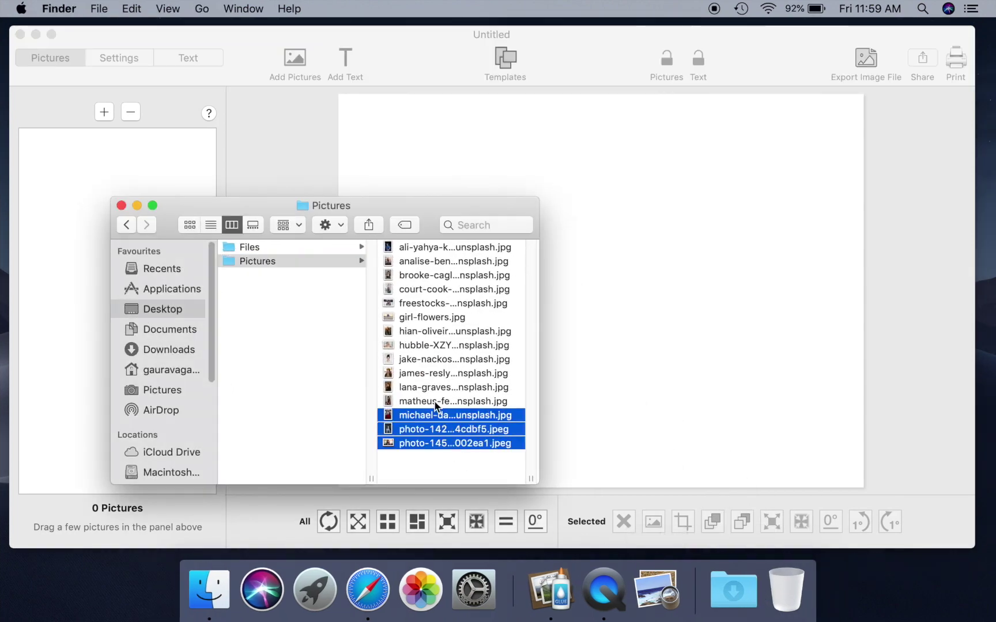
left_click_drag(461, 465, 448, 242)
mouse_move(432, 352)
left_mouse_down()
mouse_move(528, 274)
mouse_move(644, 277)
left_mouse_up()
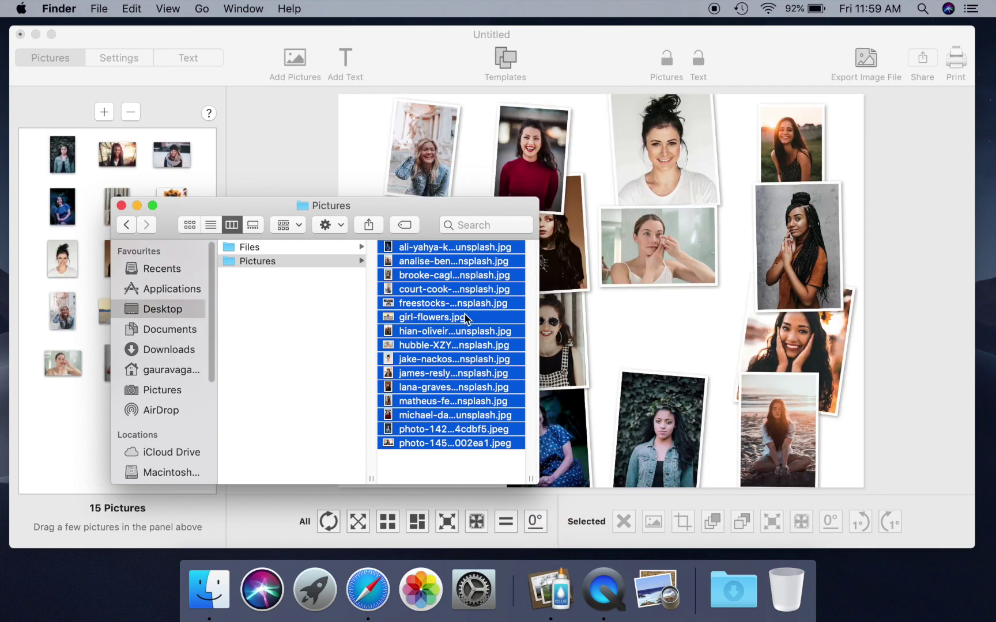
left_click(121, 205)
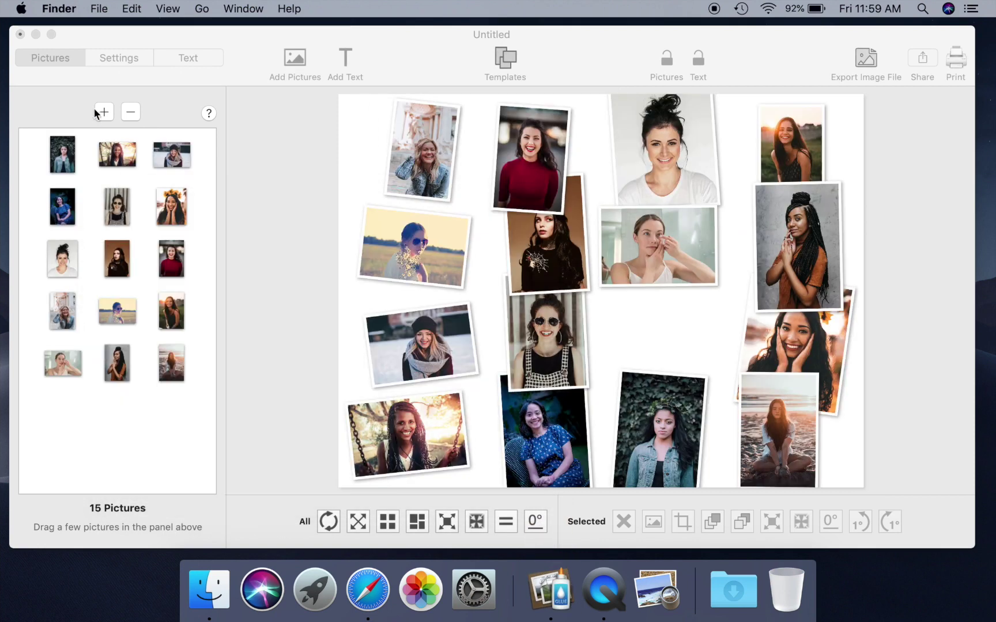
Step: Keep the Regular Pile pattern and apply the regular grid, then the mosaic arrangement
left_click(122, 33)
left_click(121, 61)
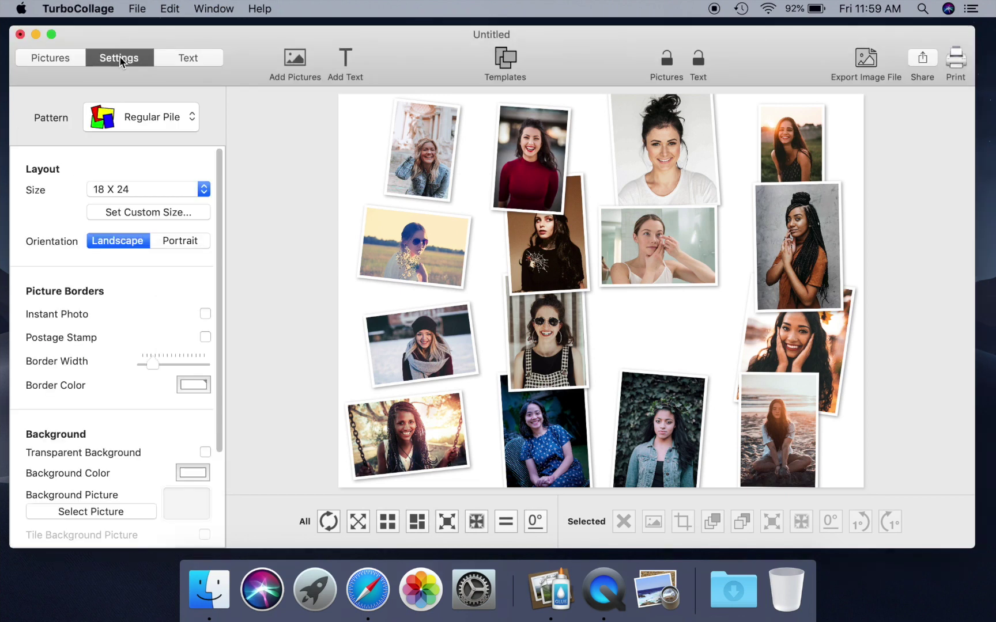
left_click(141, 122)
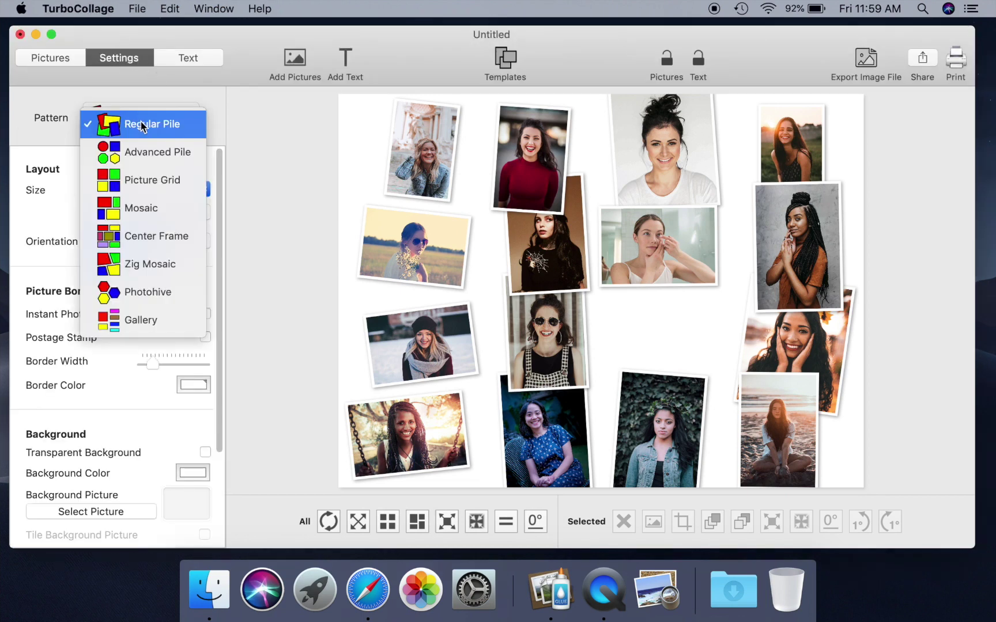
left_click(143, 128)
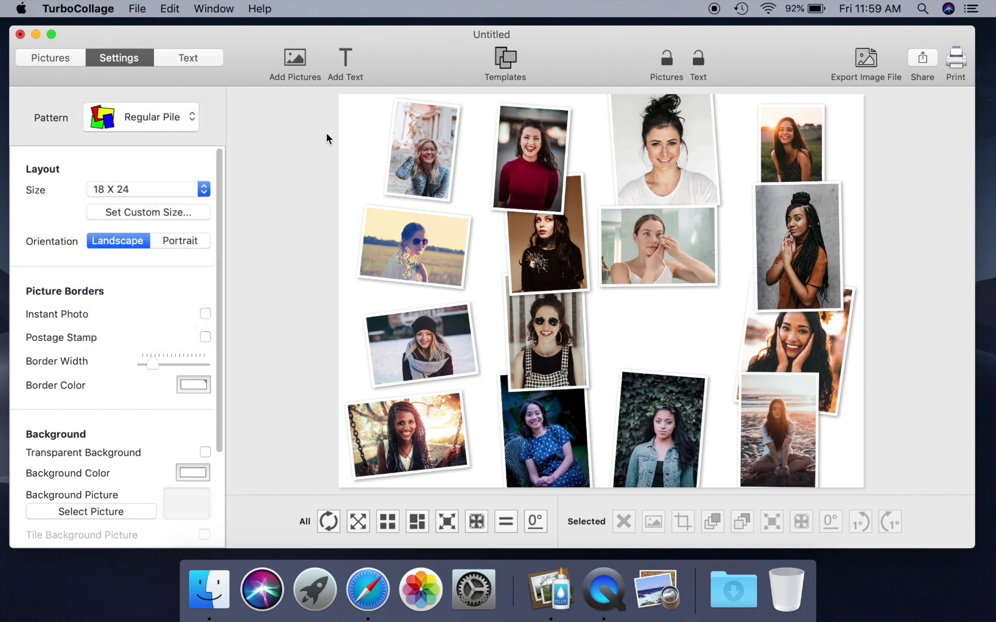
left_click(386, 524)
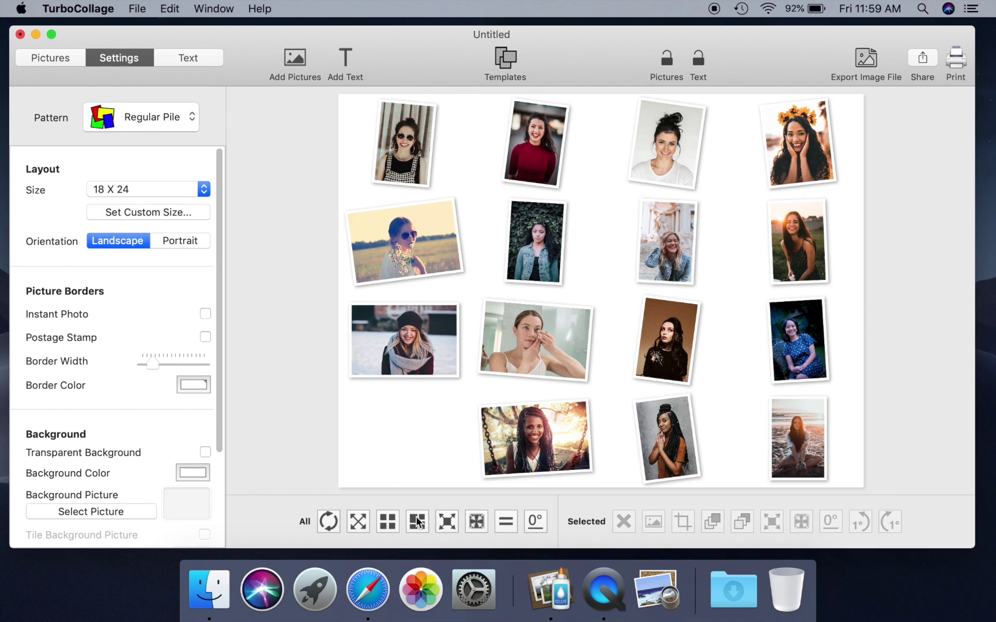
left_click(418, 523)
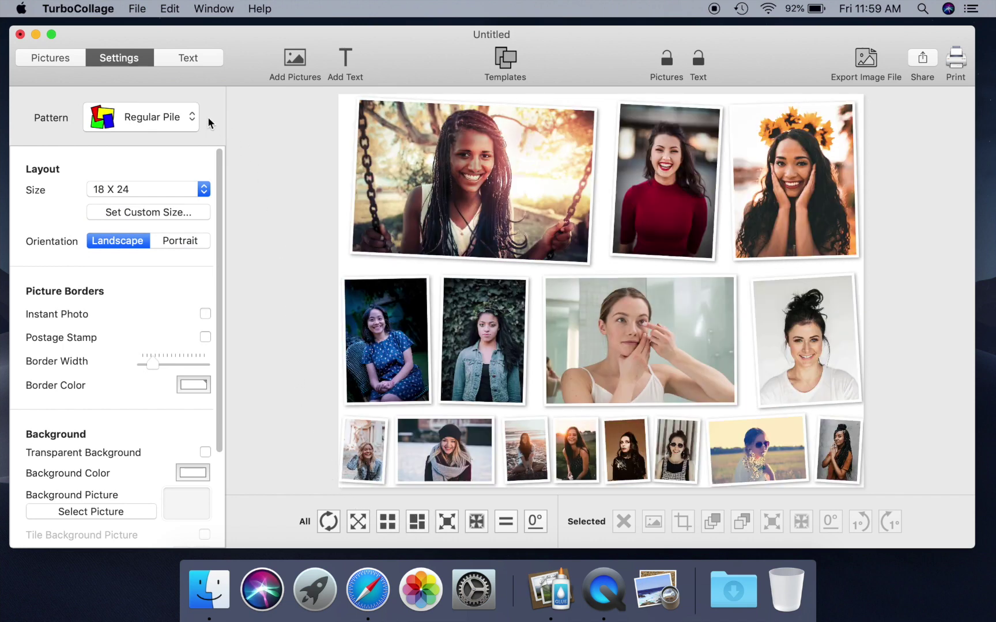
Step: Switch to Advanced Pile and make all photos octagons, after trying hexagons
left_click(166, 120)
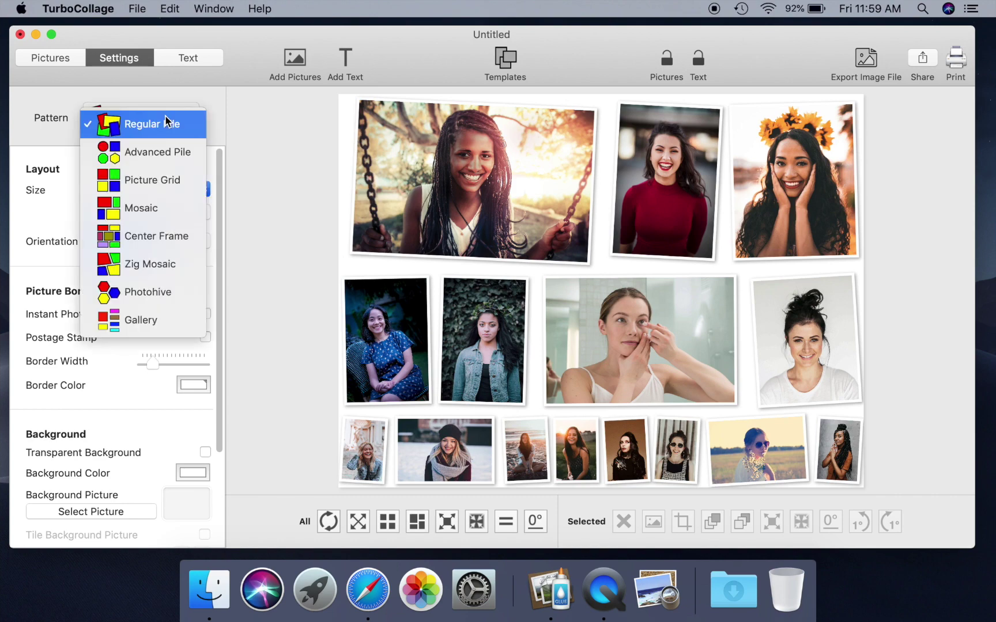
left_click(155, 154)
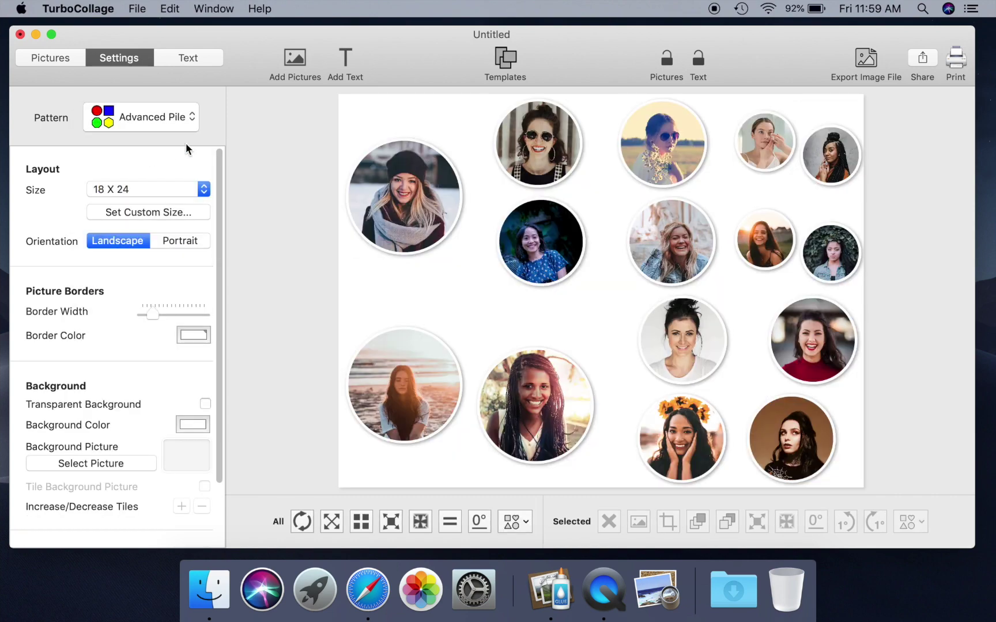
left_click(516, 524)
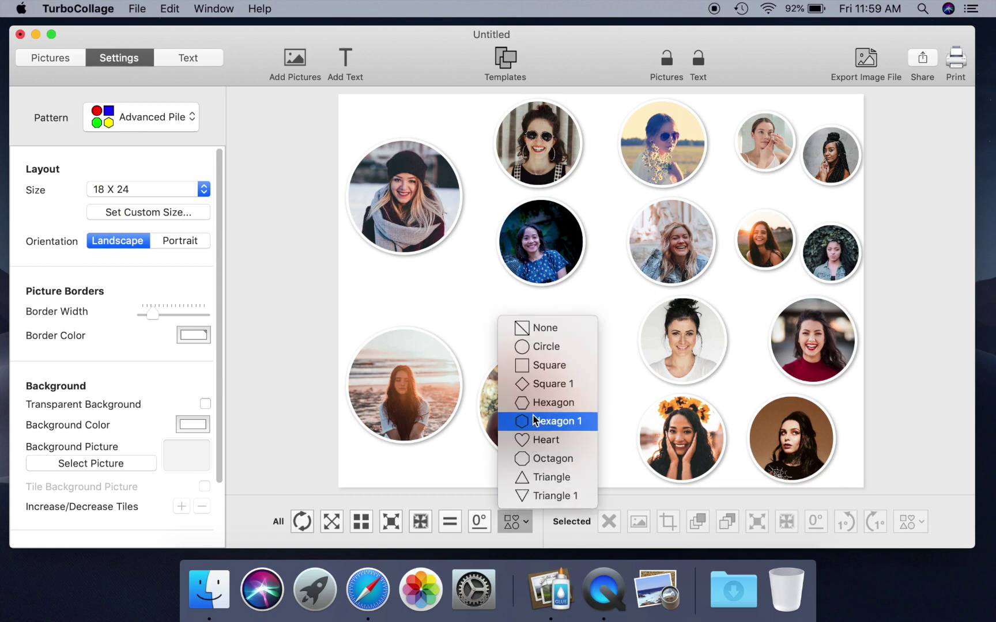
left_click(537, 404)
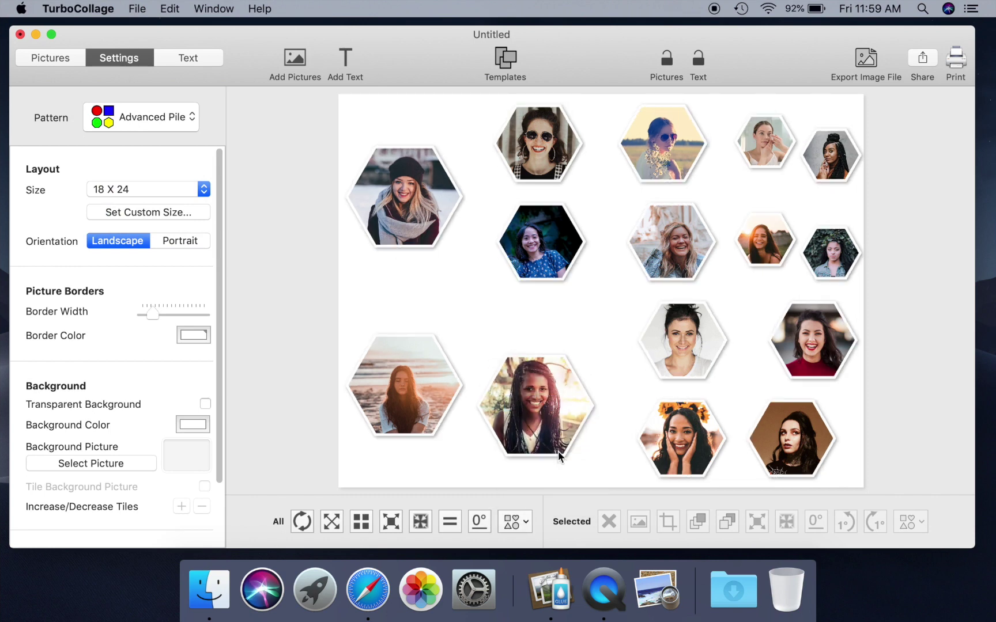
left_click(517, 523)
left_click(536, 462)
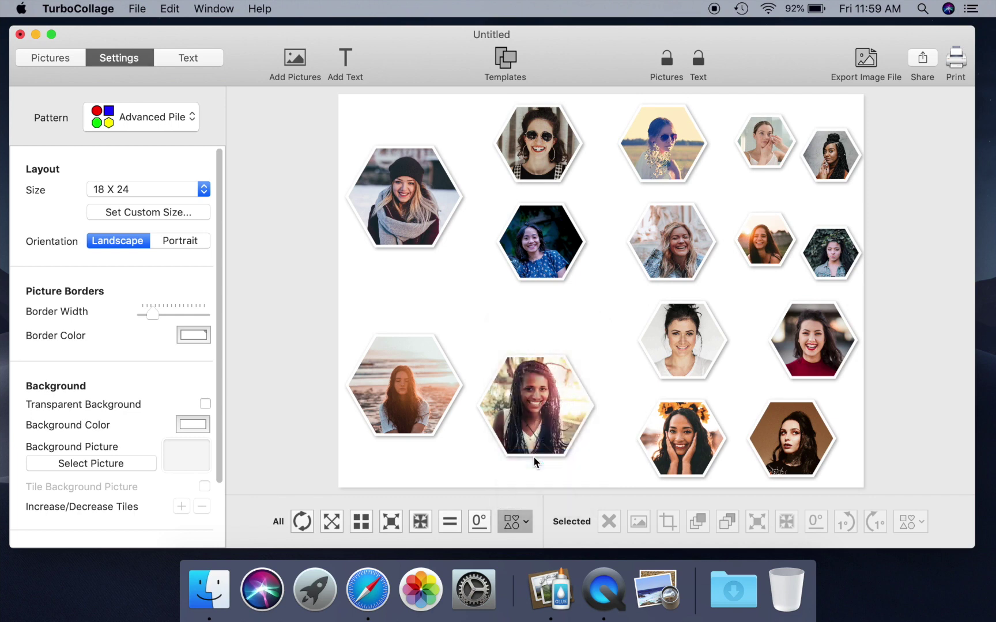
Step: Make the beanie photo a rectangle and the beach photo a hexagon
left_click(405, 199)
left_click(912, 522)
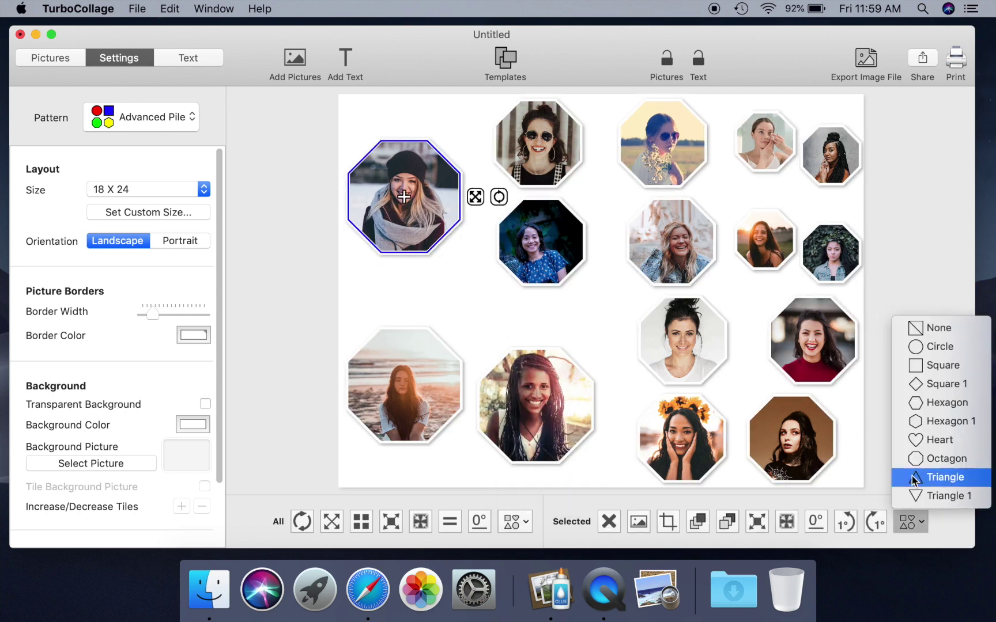
left_click(926, 328)
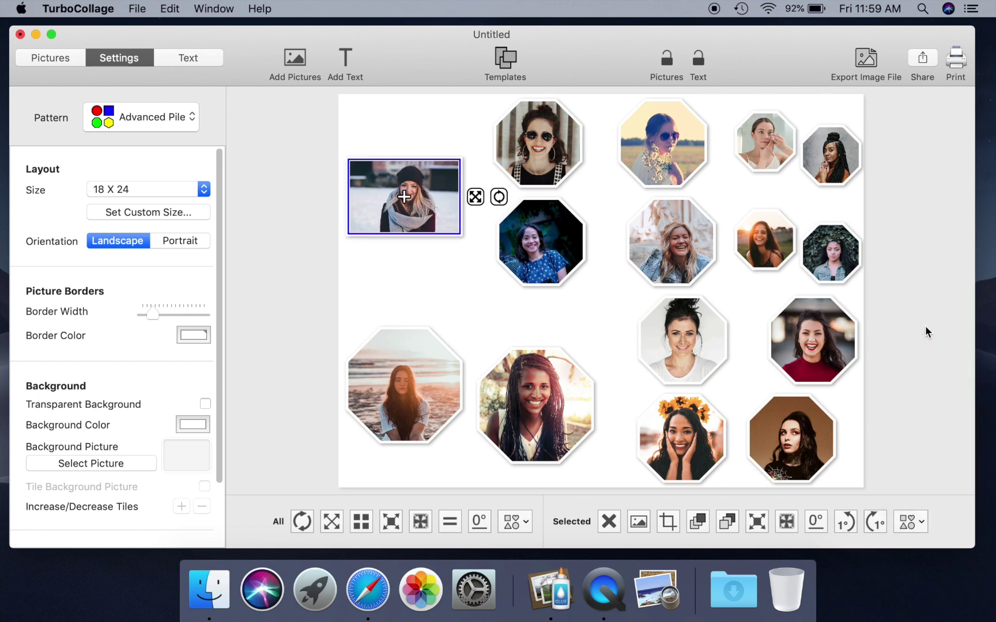
left_click(415, 379)
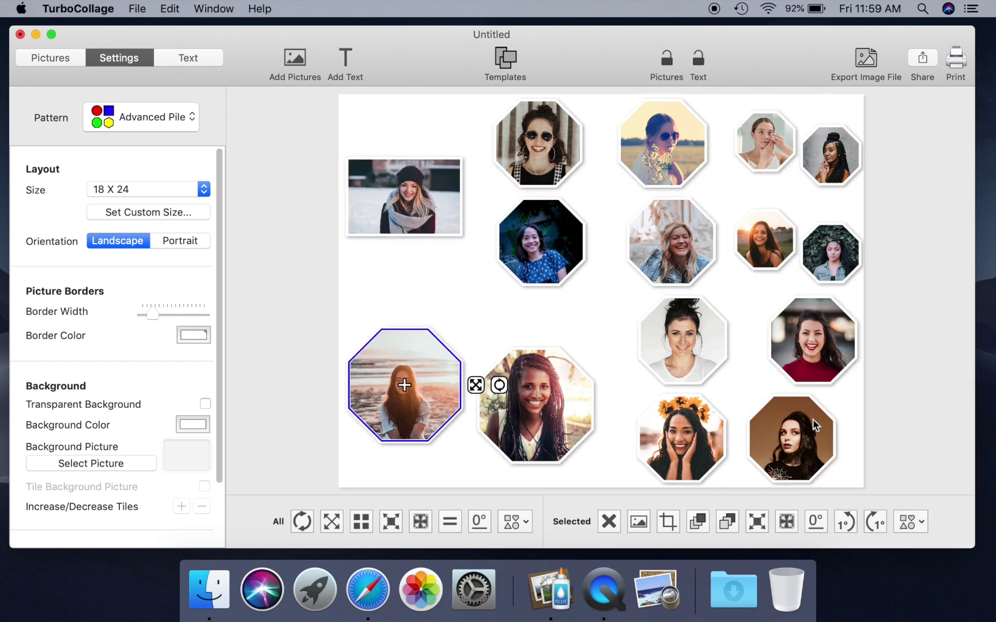
left_click(912, 522)
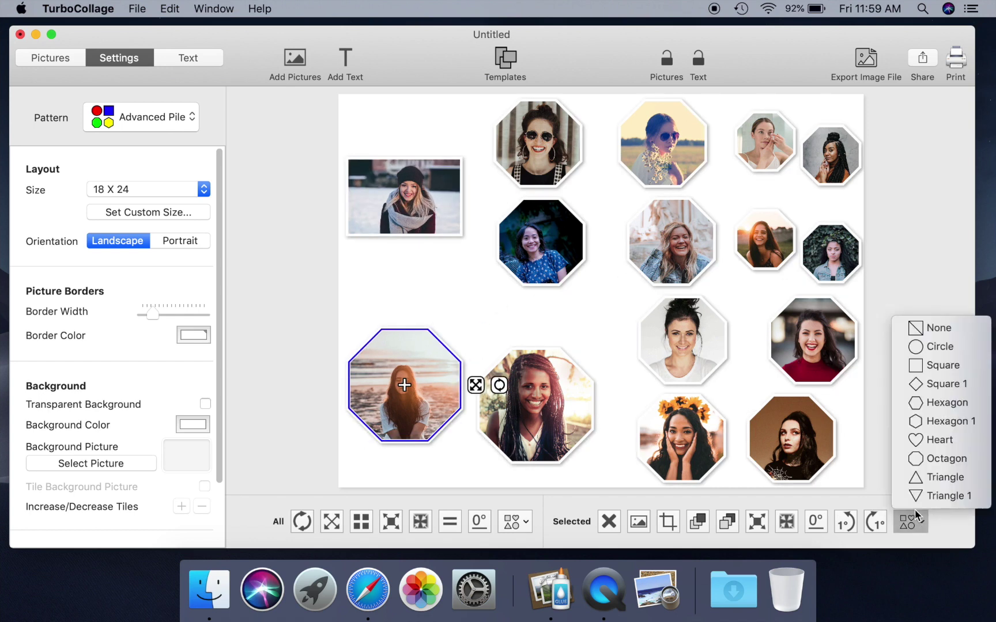
left_click(934, 422)
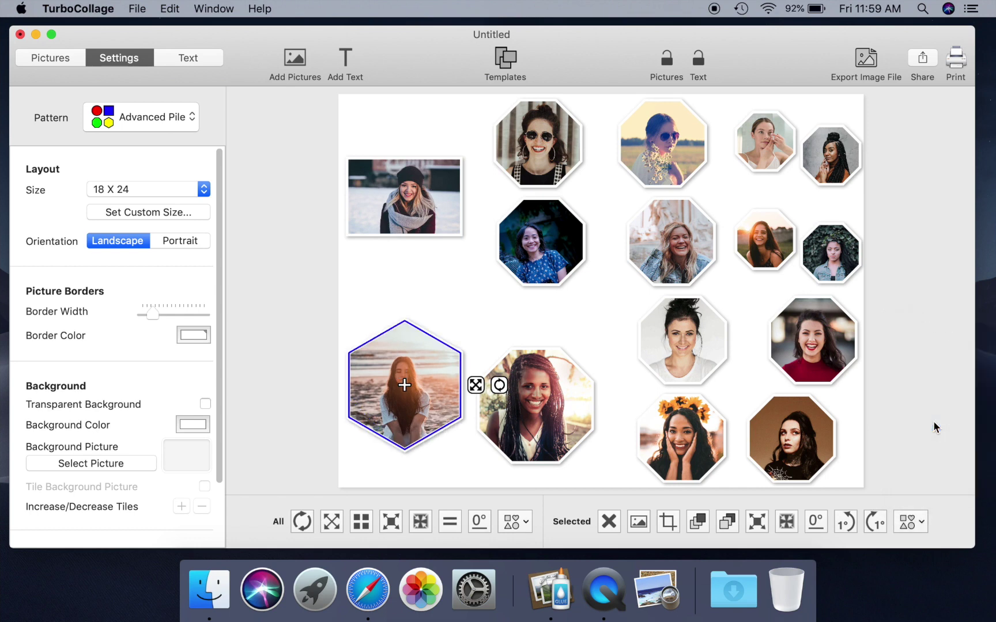
Step: Make the braided-hair photo a circle
left_click(568, 388)
left_click(910, 522)
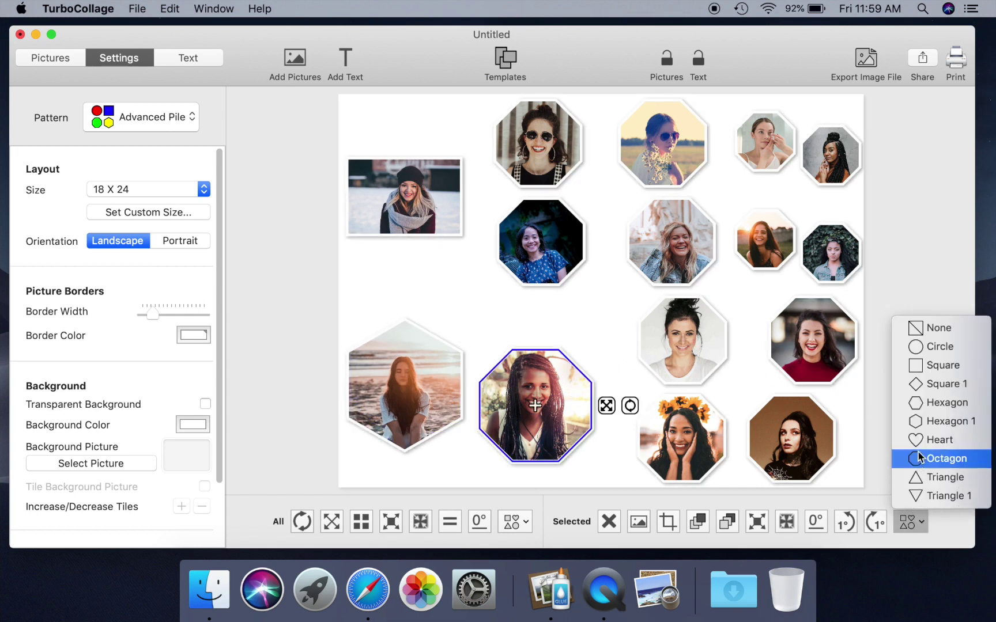
left_click(930, 345)
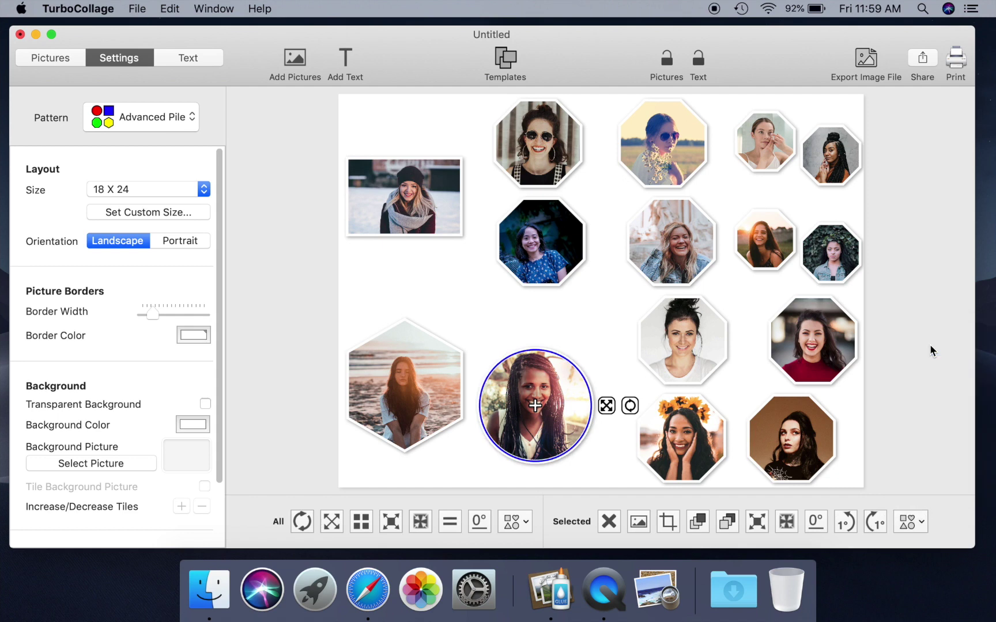
left_click(175, 118)
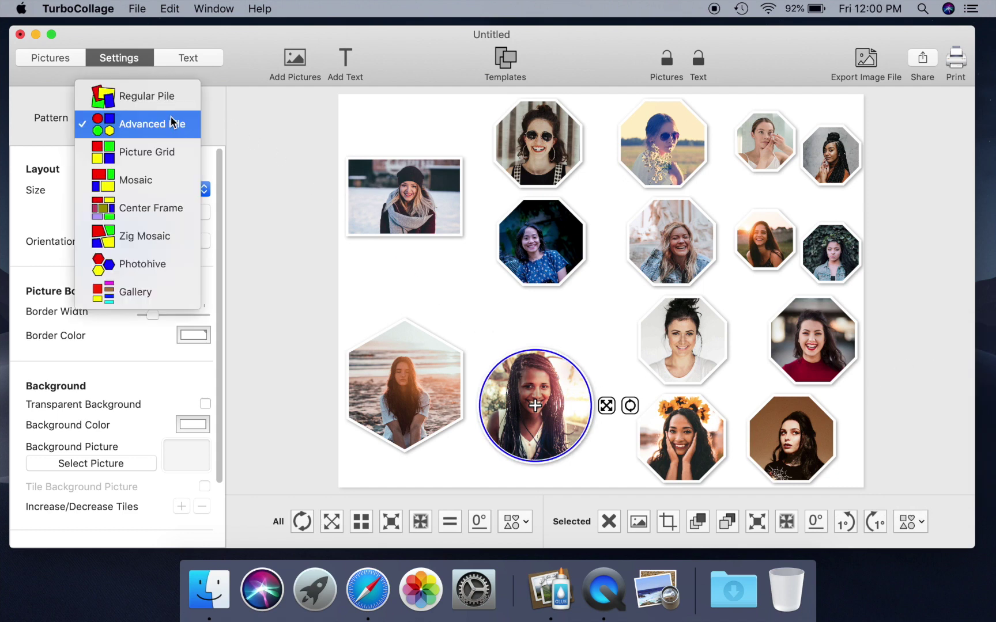
Step: Apply a 5-by-5 Picture Grid with photos filling cells, then shuffle them
left_click(163, 153)
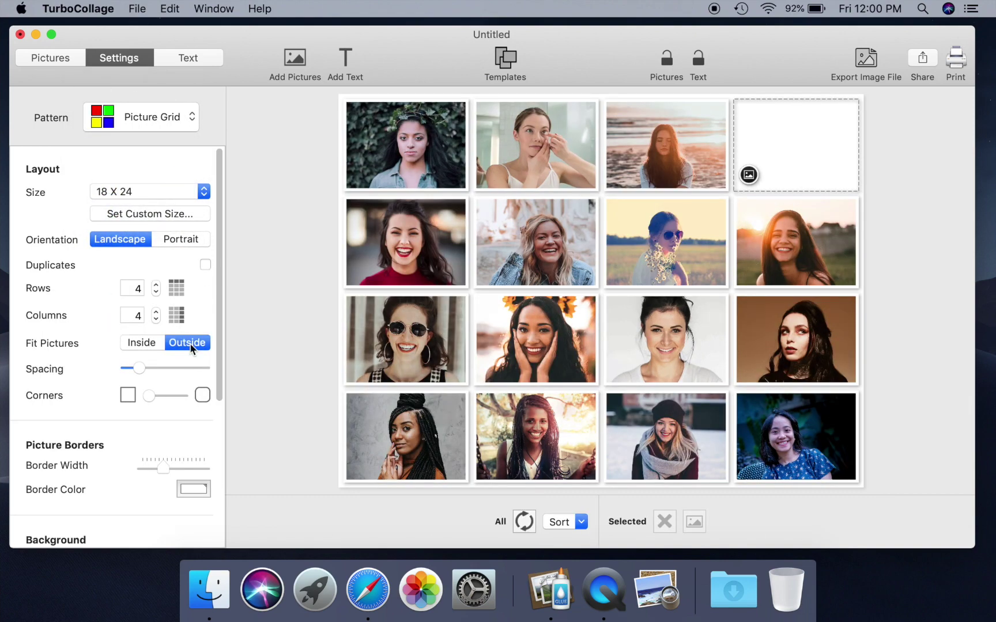
left_click(145, 345)
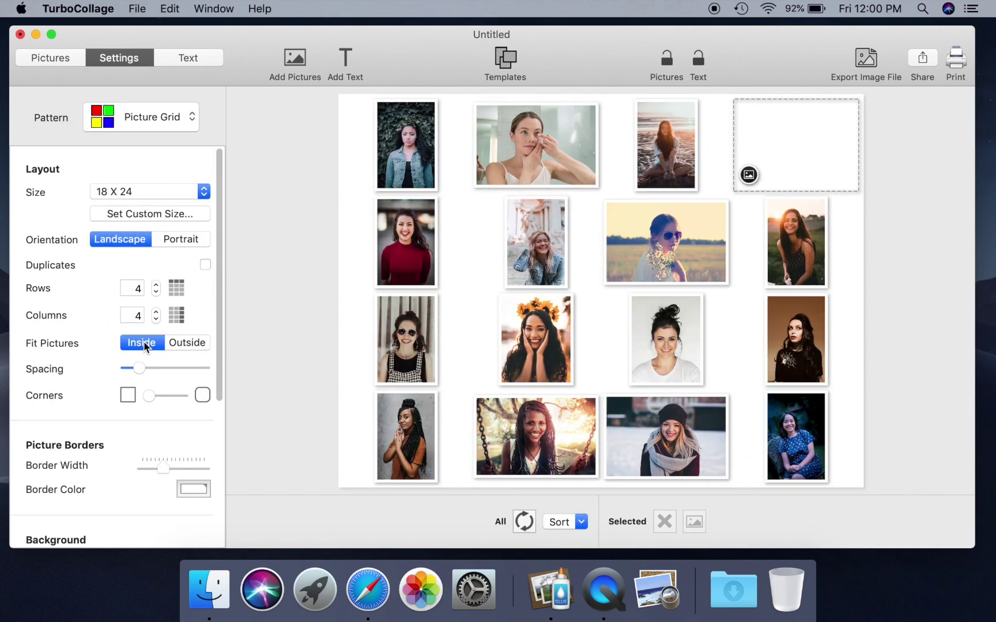
left_click(190, 344)
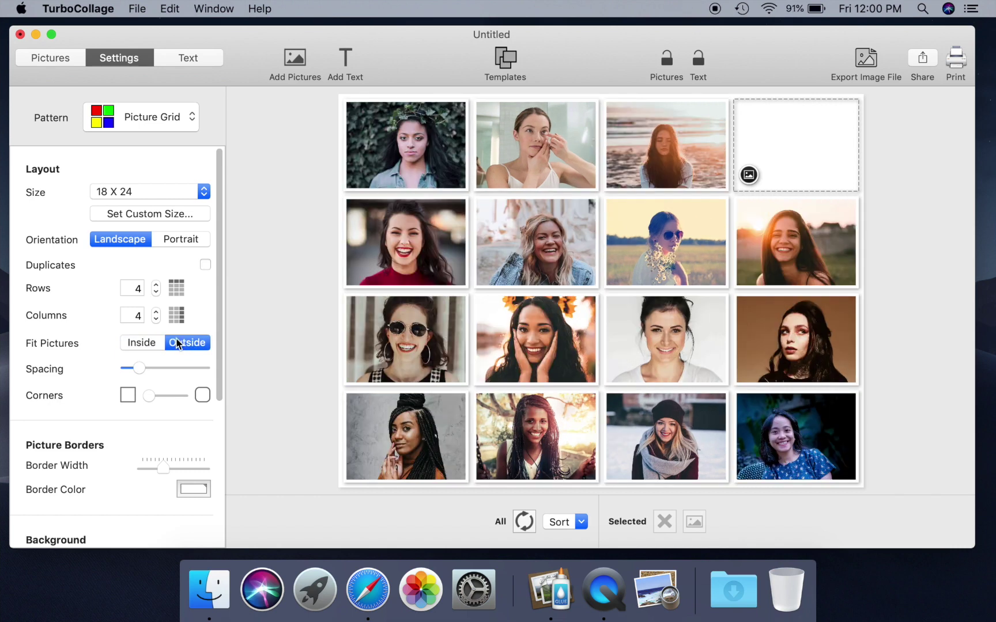
left_click(156, 285)
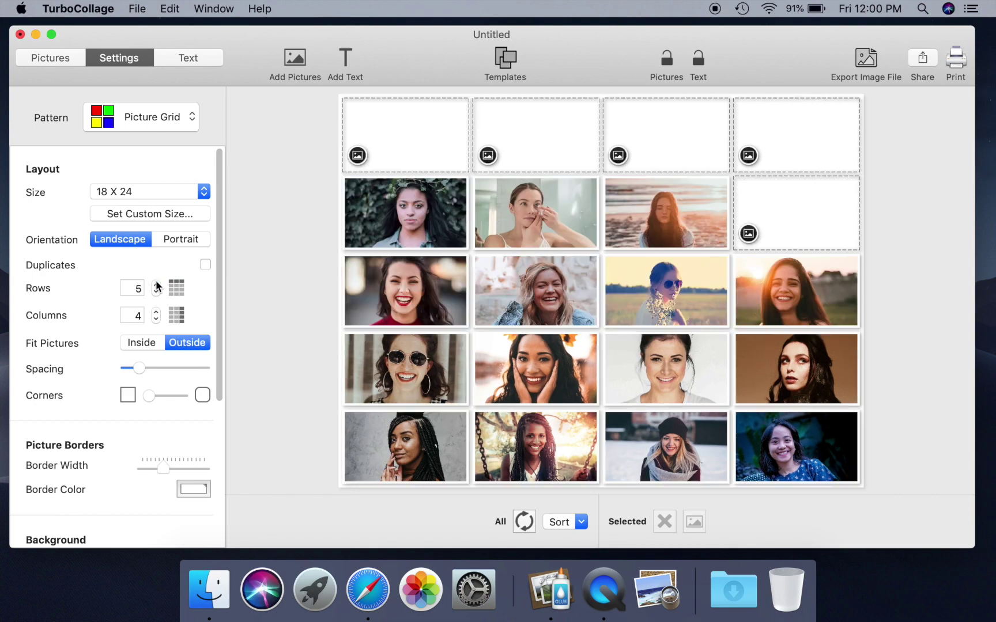
left_click(156, 311)
left_click(525, 520)
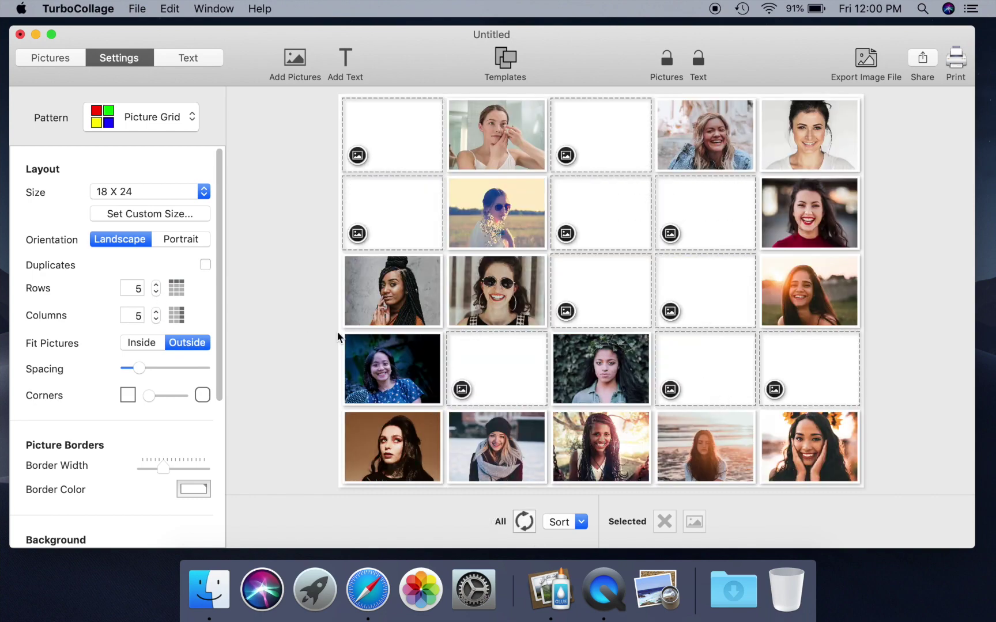
Step: Switch the pattern to Mosaic and reshuffle the arrangement several times
left_click(173, 125)
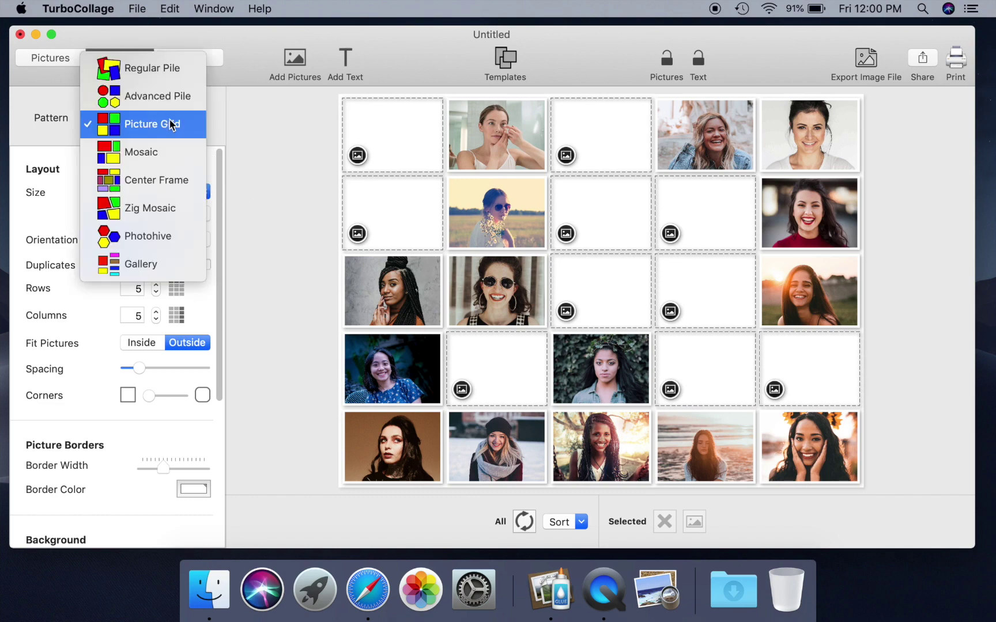
left_click(165, 152)
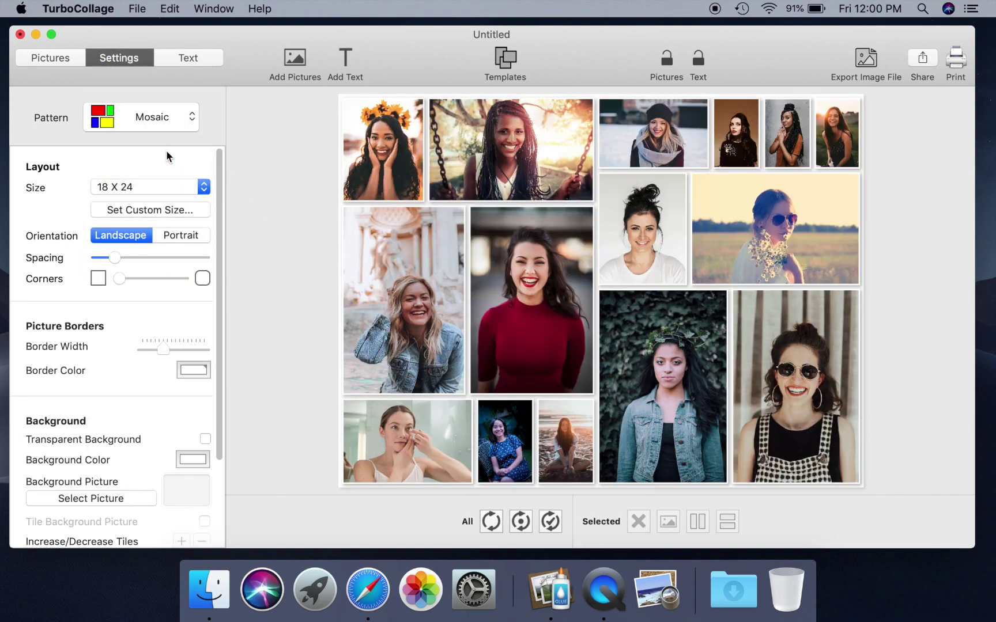
left_click(549, 521)
left_click(550, 521)
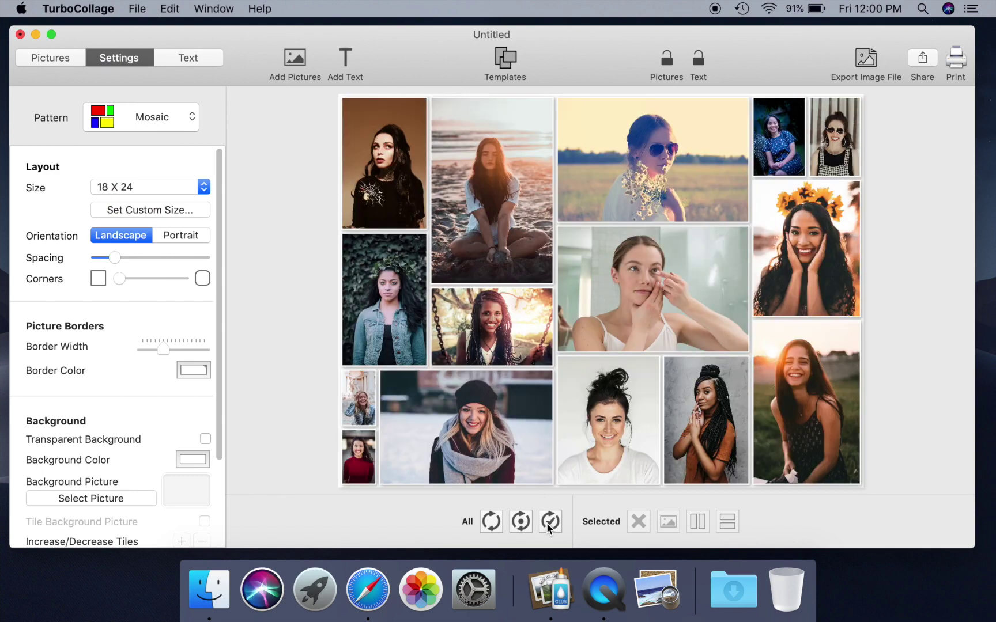
left_click(549, 521)
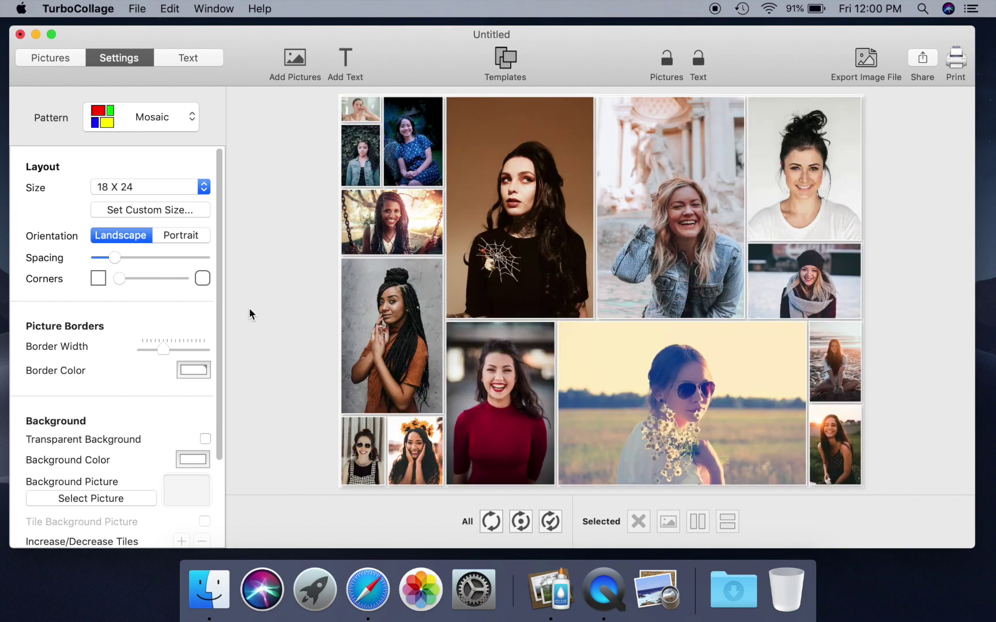
left_click(168, 118)
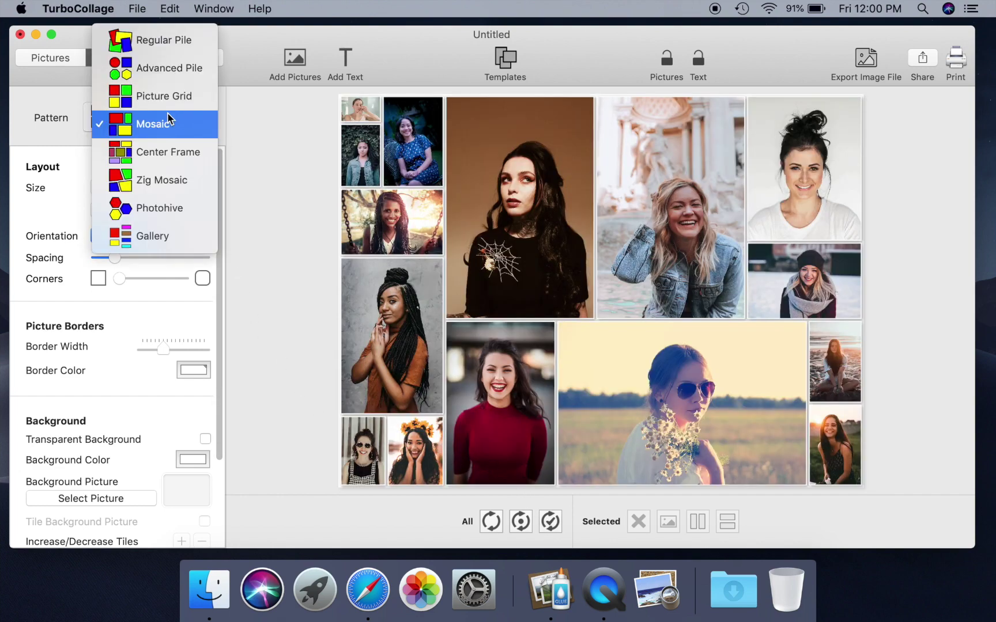
Step: Apply Photohive with diamond tiles, after trying rotated hexagons and circles
left_click(172, 209)
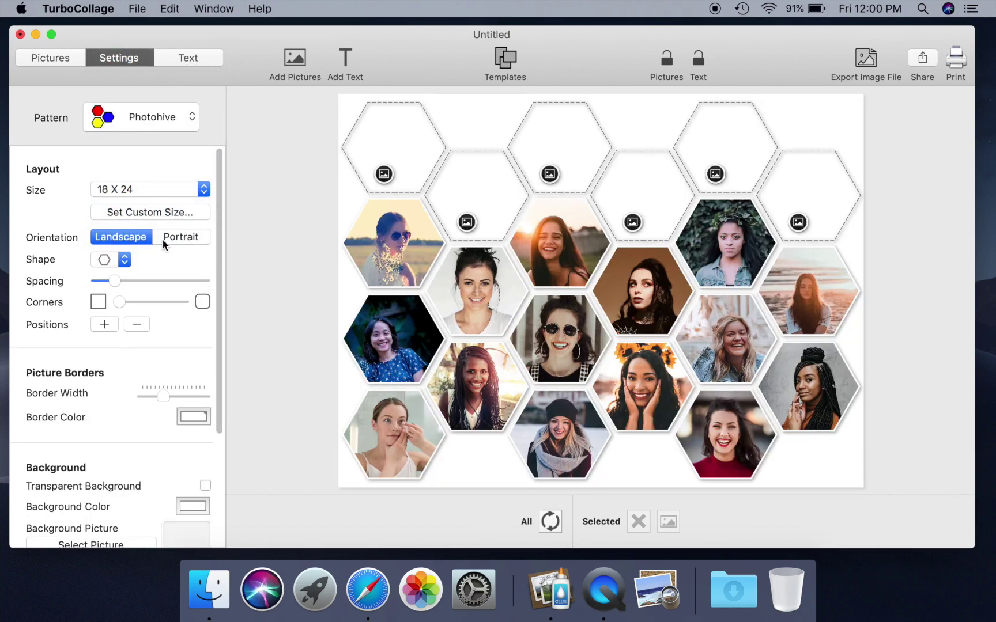
left_click(110, 262)
left_click(105, 299)
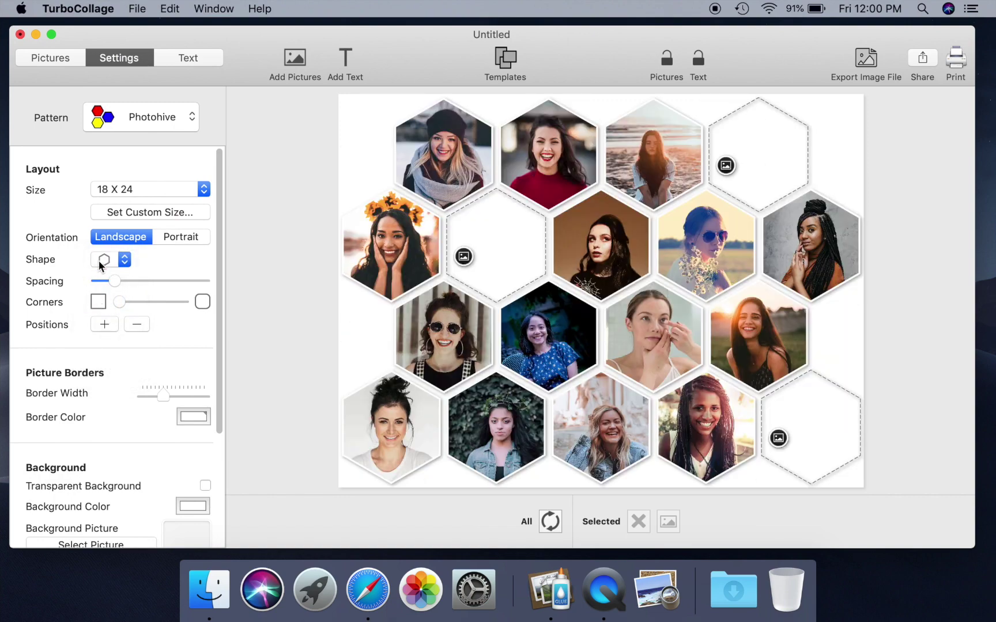
left_click(111, 262)
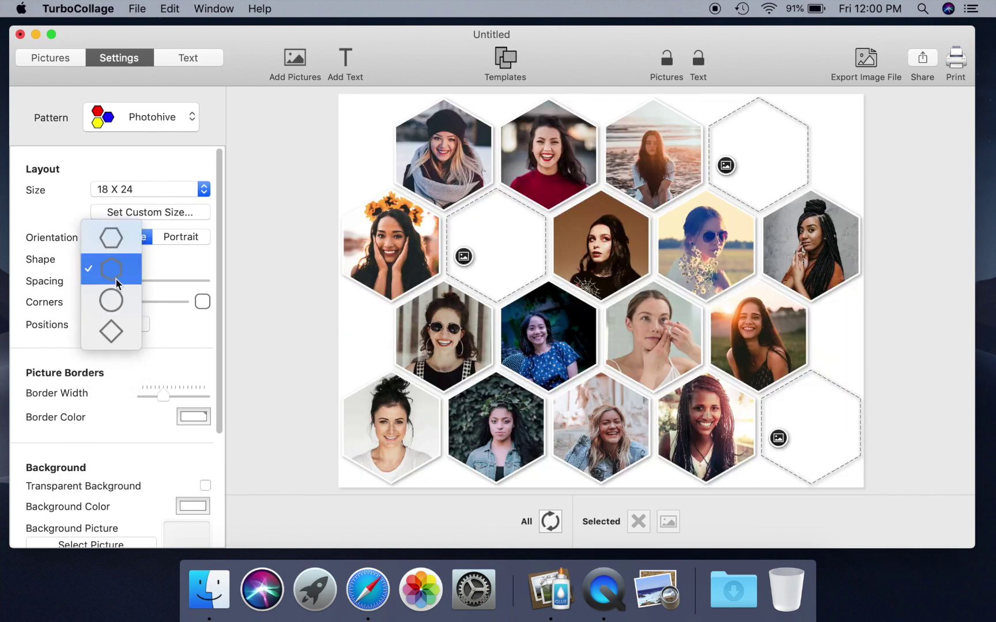
left_click(109, 299)
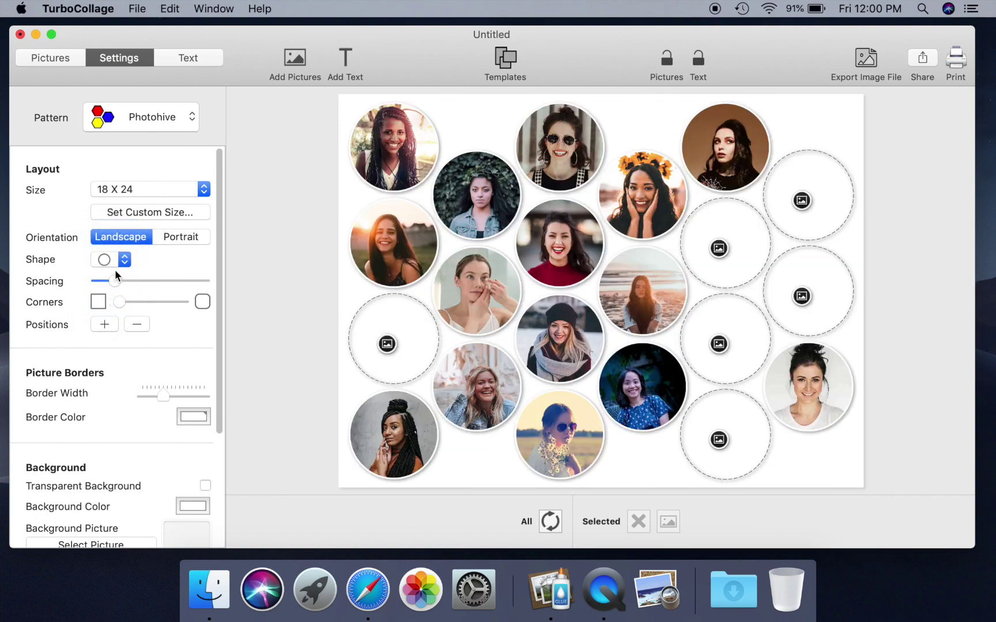
left_click(119, 262)
left_click(110, 300)
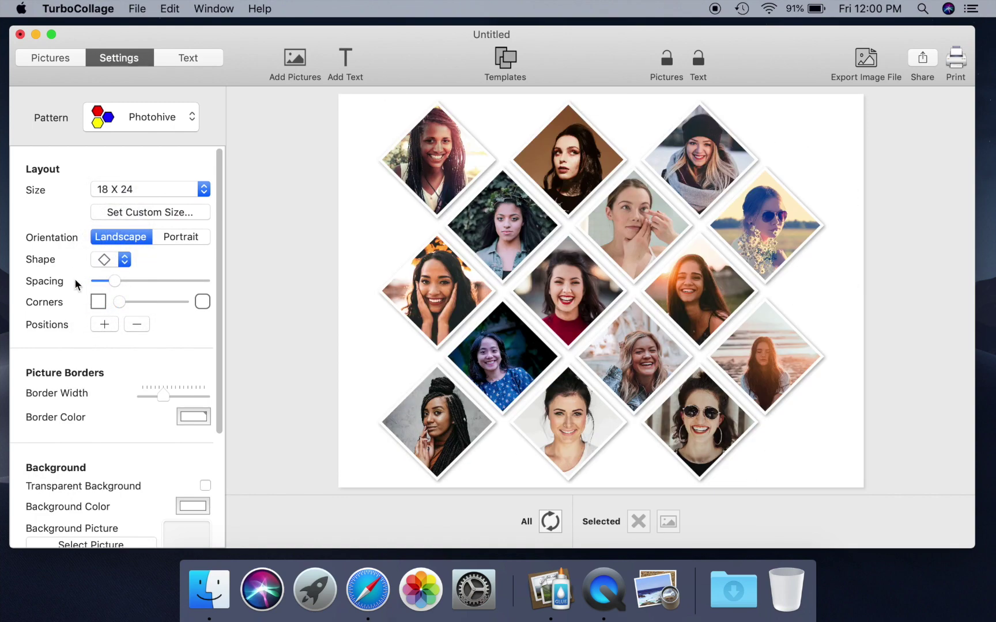
left_click(146, 121)
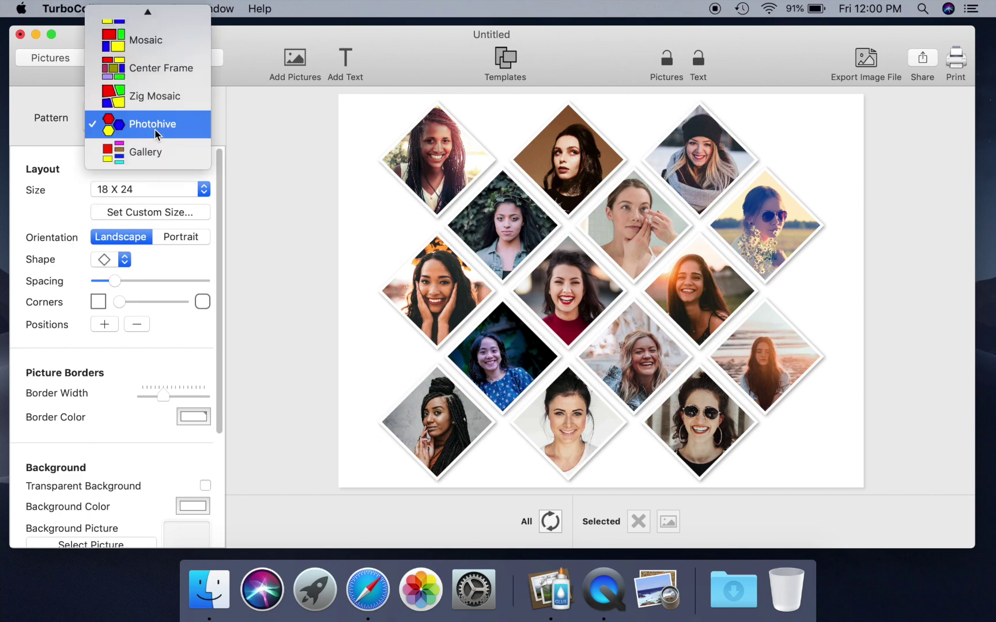
Step: Apply the Gallery pattern in Columns direction, after briefly trying Rows
left_click(142, 151)
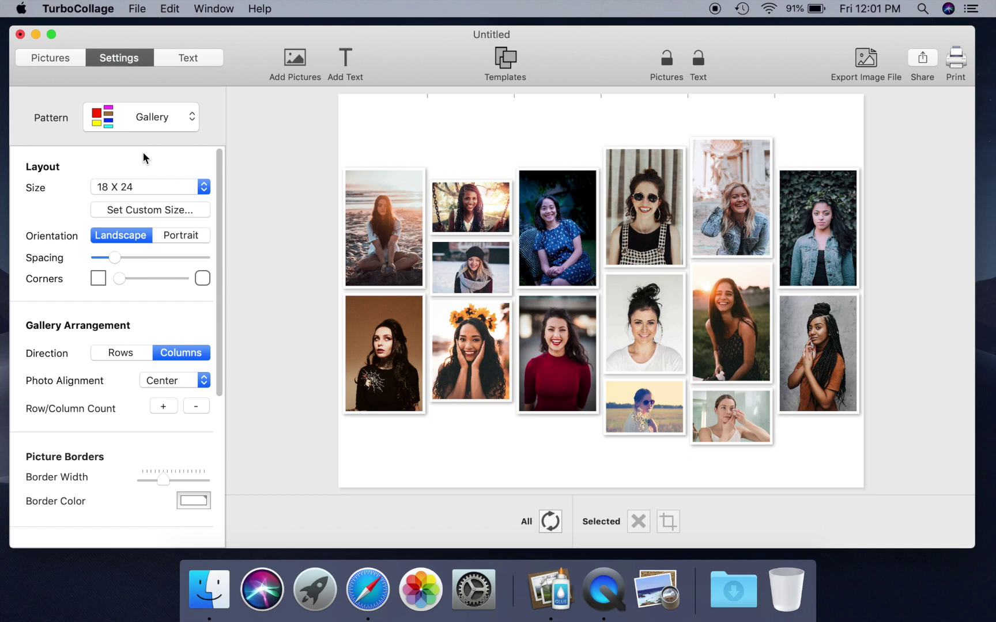
left_click(136, 353)
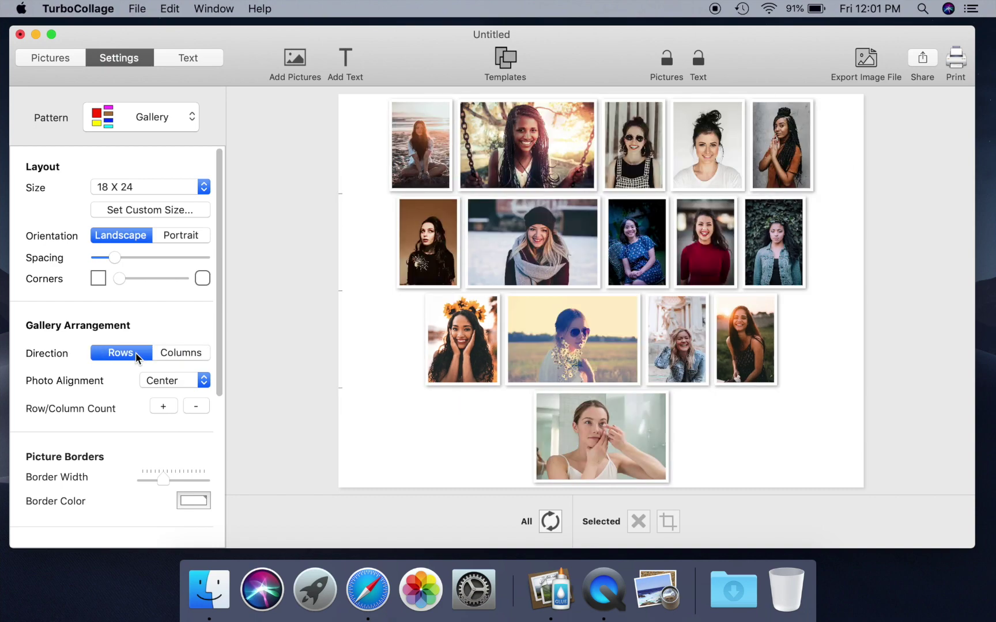
left_click(186, 354)
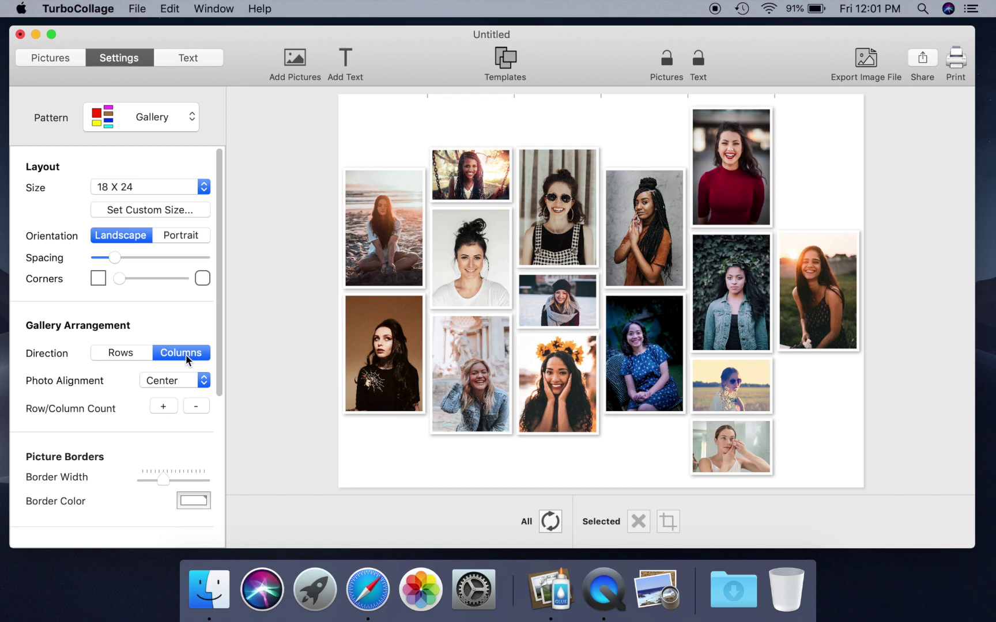
left_click(155, 120)
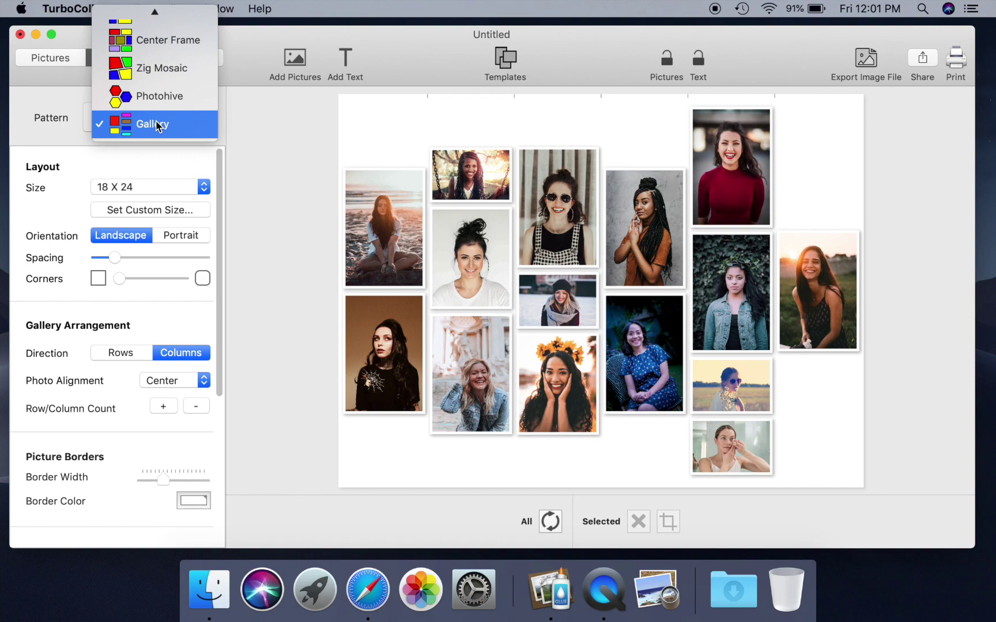
Step: Try Zig Mosaic, then return to Regular Pile with an aligned arrangement
key("Escape")
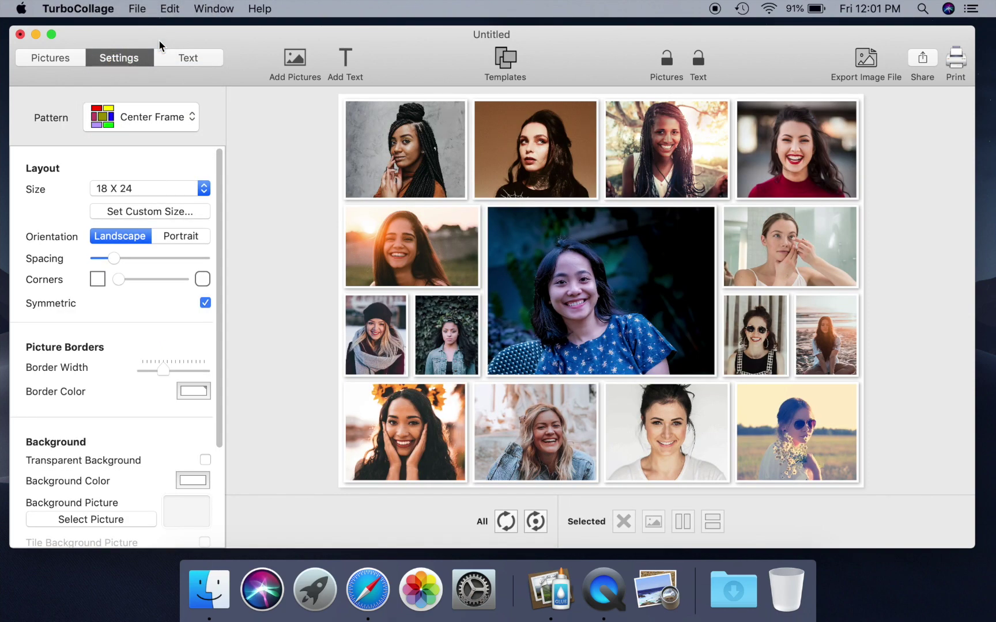
left_click(174, 121)
left_click(148, 150)
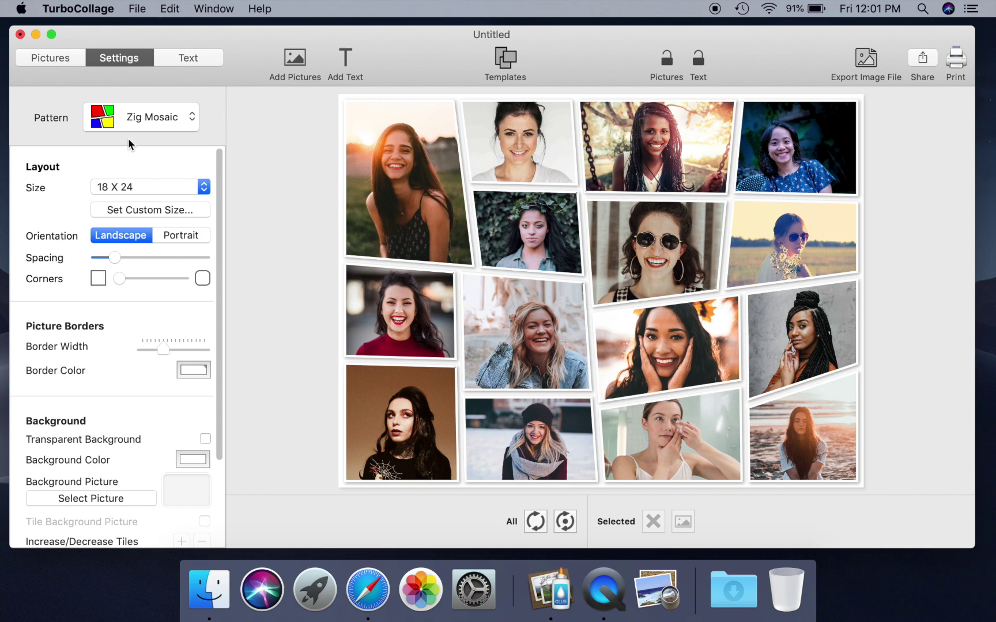
left_click(148, 119)
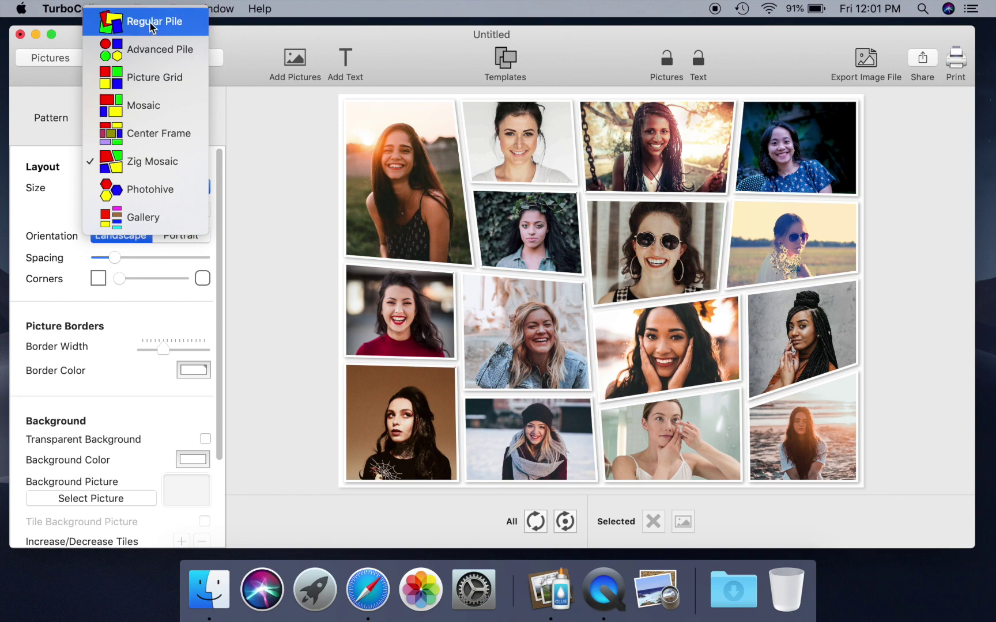
left_click(144, 21)
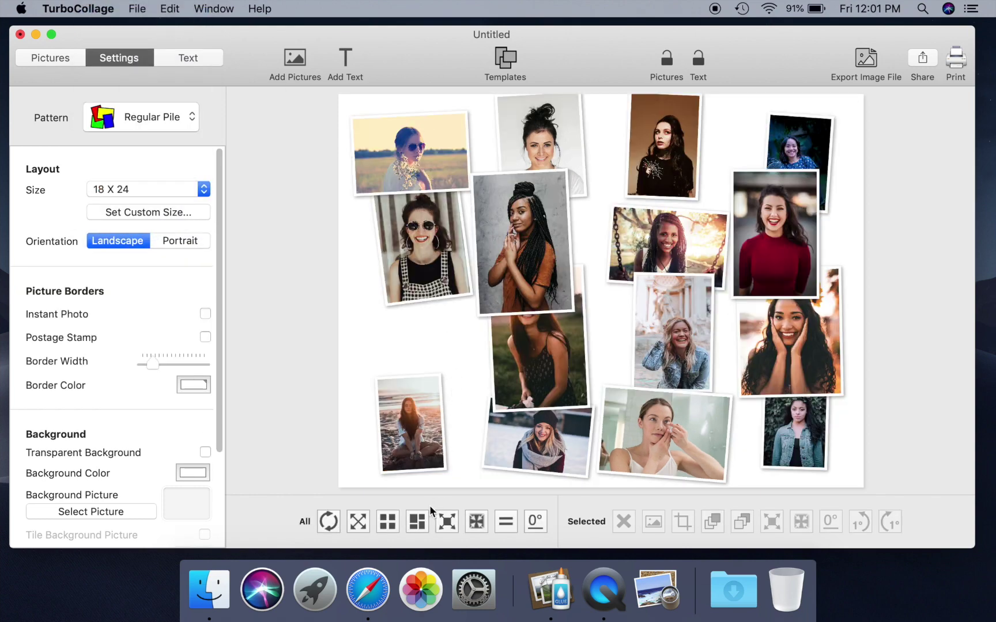
left_click(421, 524)
left_click(189, 57)
Step: Add a new 'Friends Forever' text item in bold at size 400
left_click(49, 115)
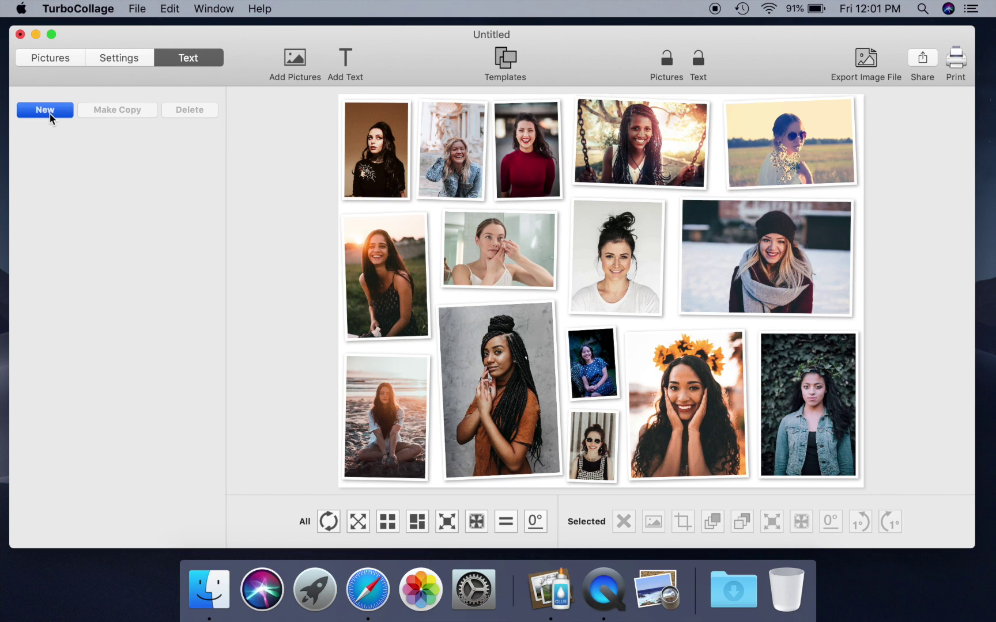
key("super+a")
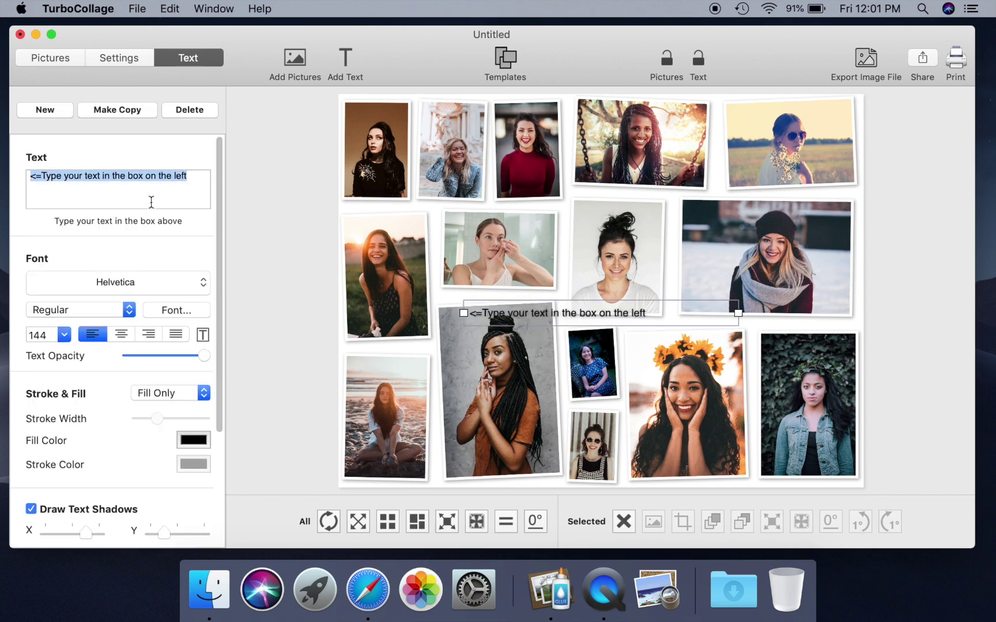
type("Friends Forever")
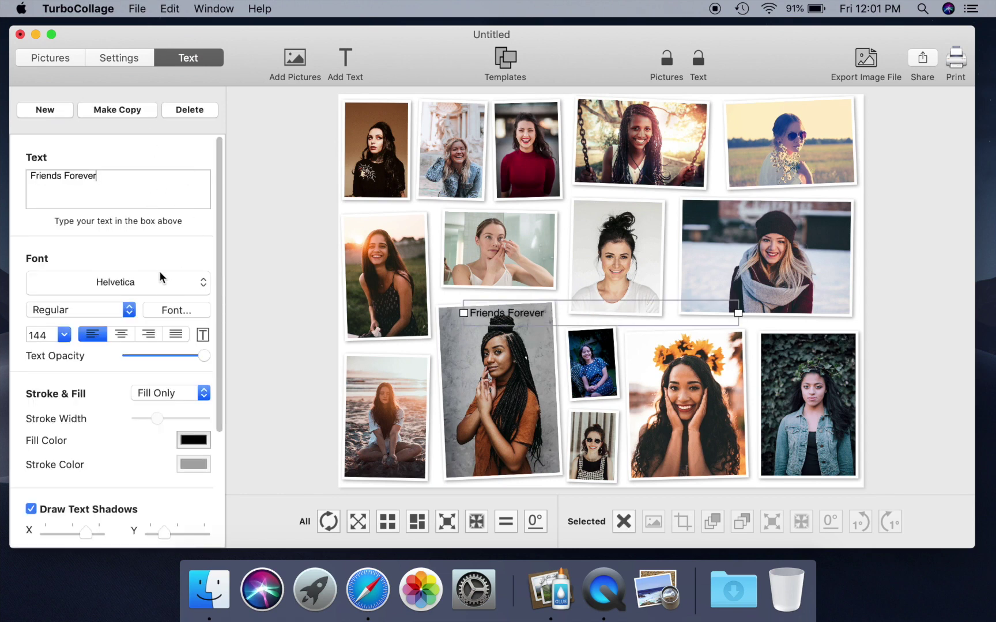
left_click(88, 306)
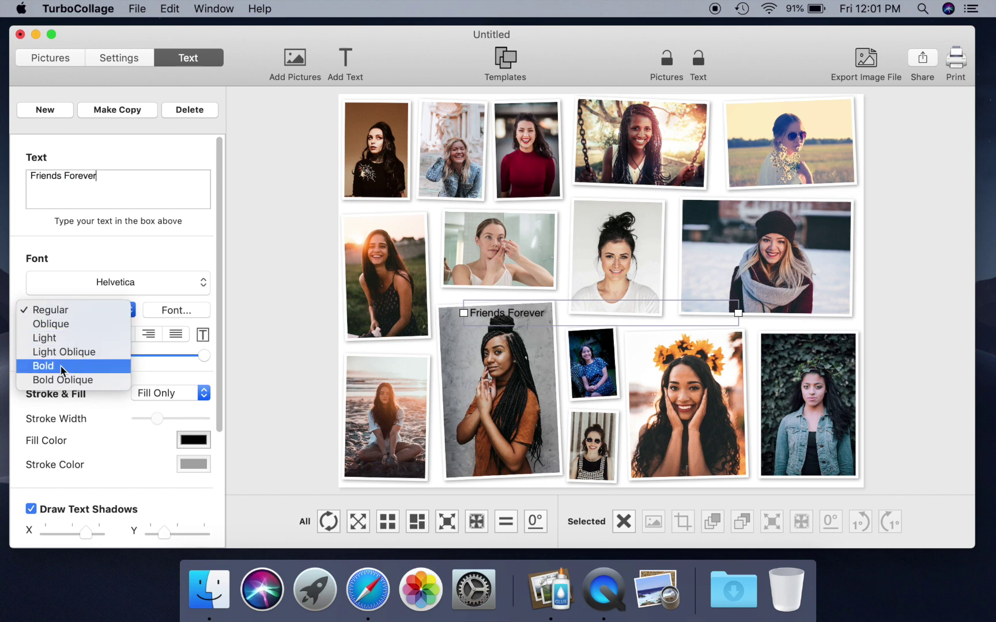
left_click(63, 366)
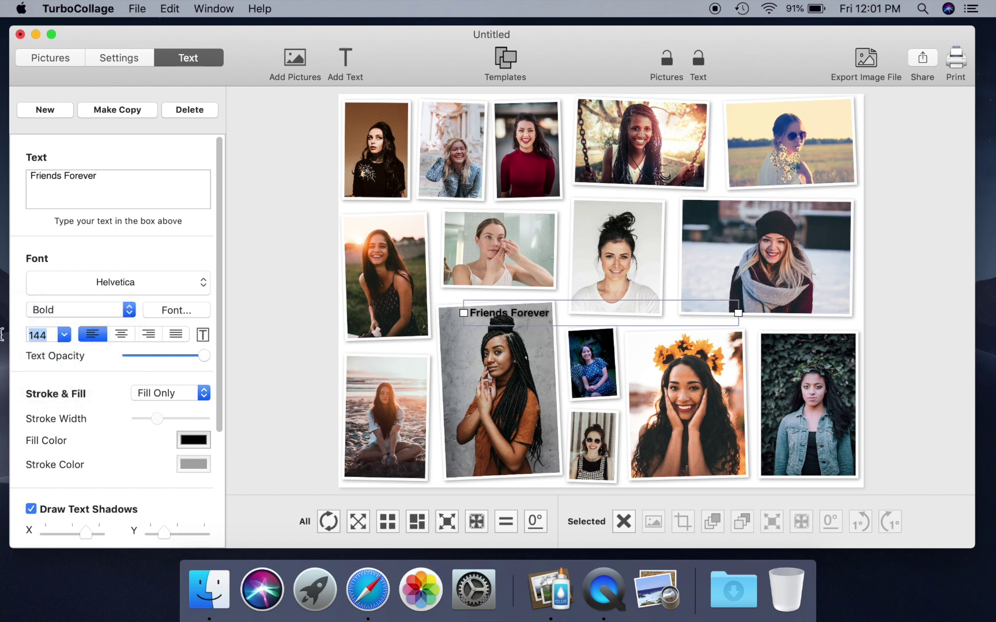
type("400")
key("Return")
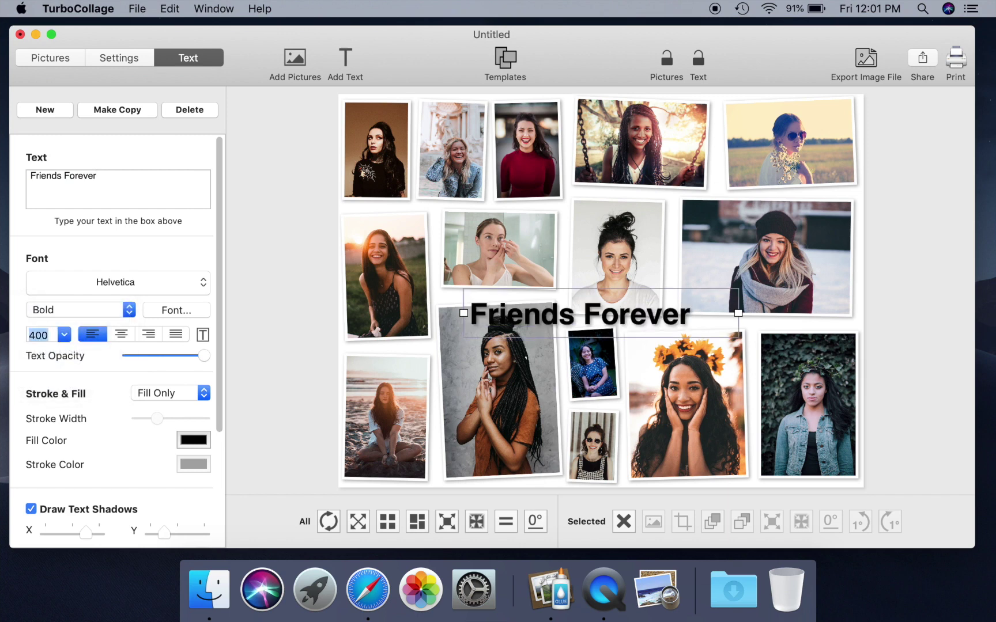
Step: Set the Friends Forever text fill colour to white
left_click(196, 446)
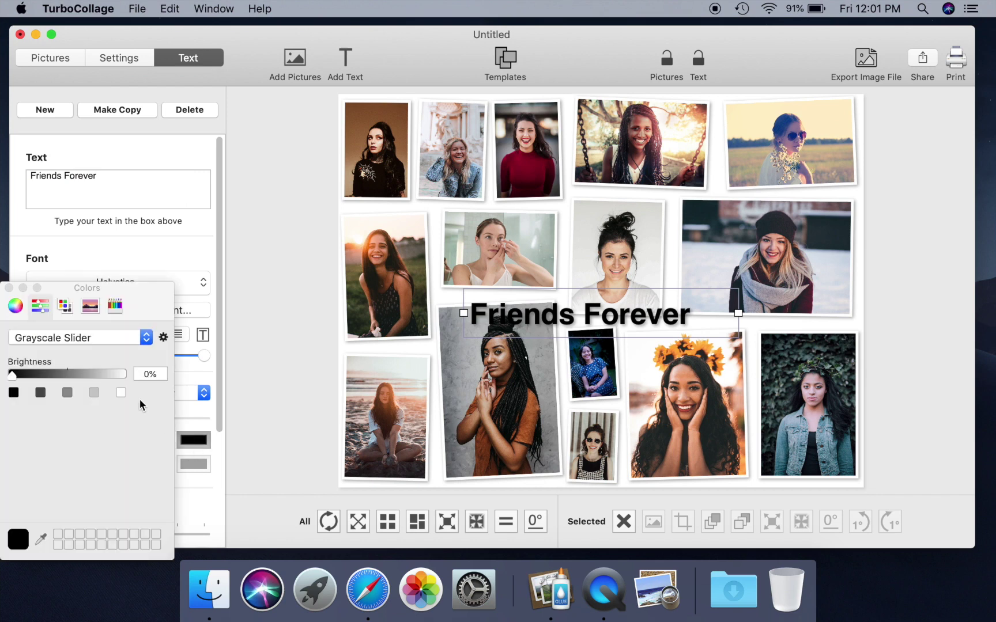
left_click(116, 393)
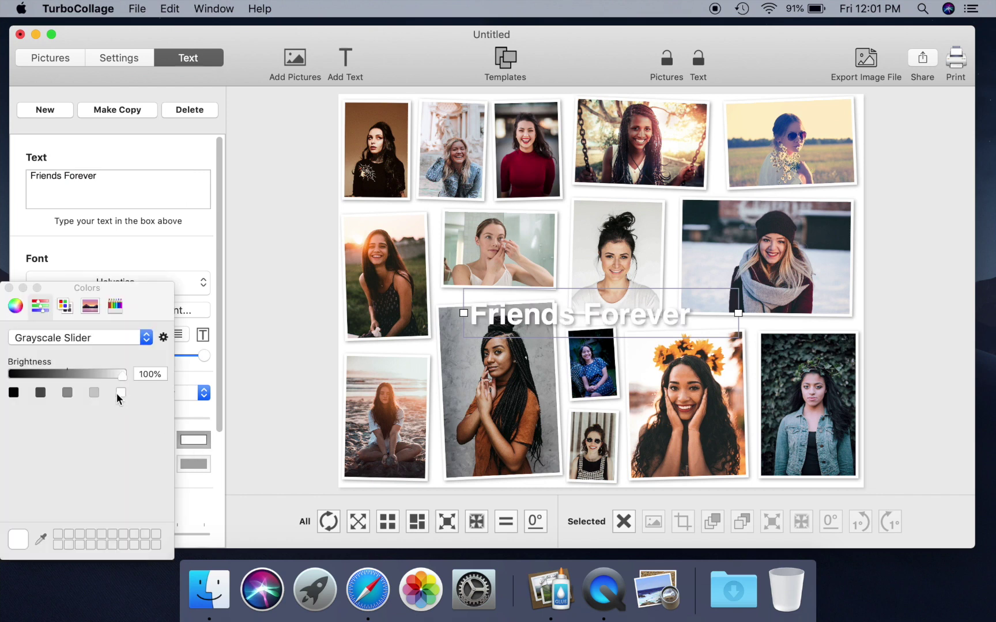
left_click(10, 288)
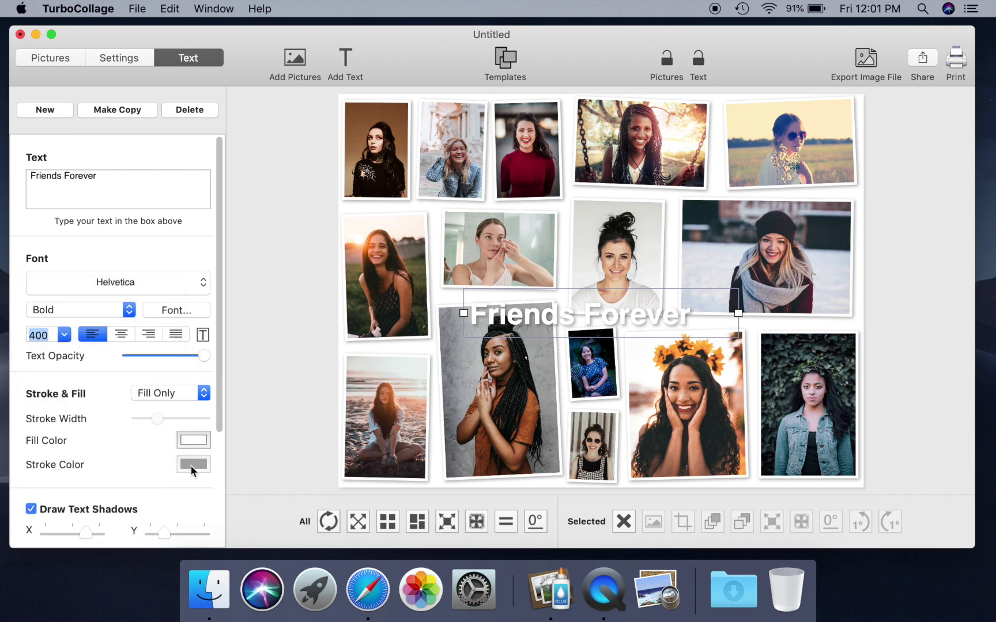
Step: Switch the text to Stroke & Fill with a black outline, then drag it lower right
left_click(181, 392)
left_click(172, 421)
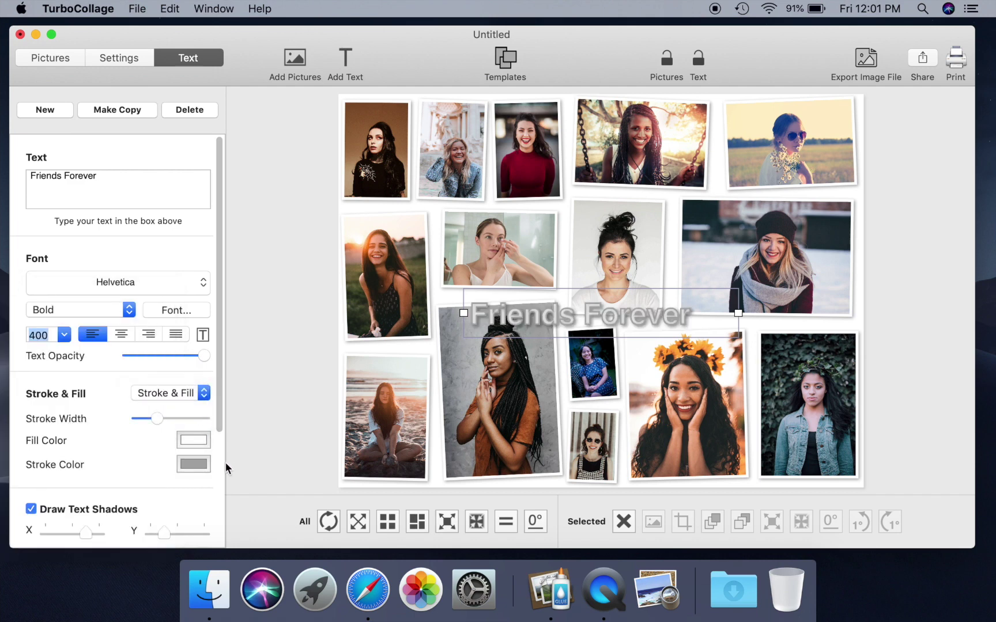
left_click(193, 466)
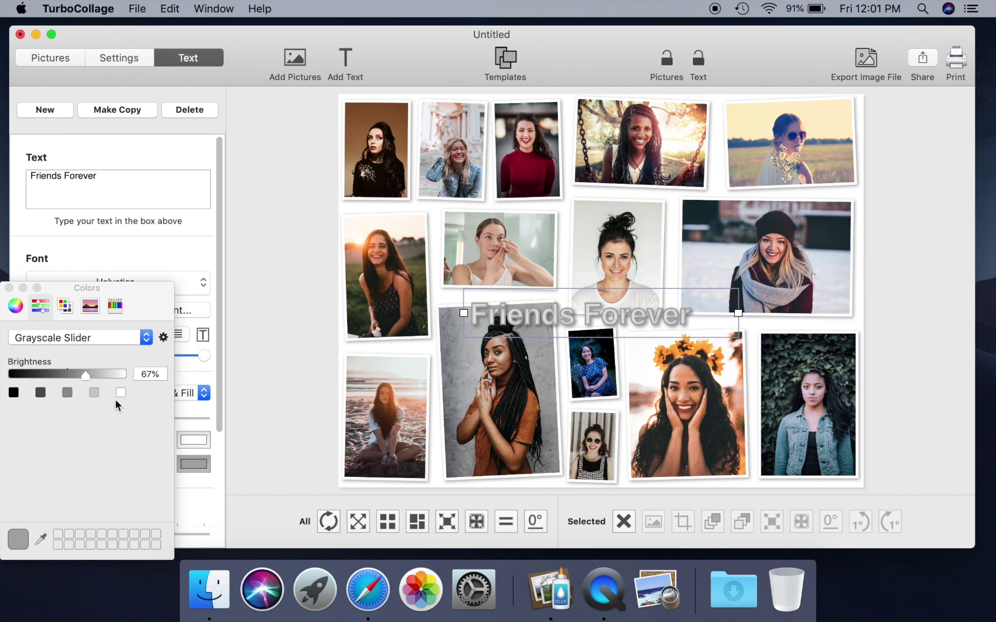
left_click(14, 392)
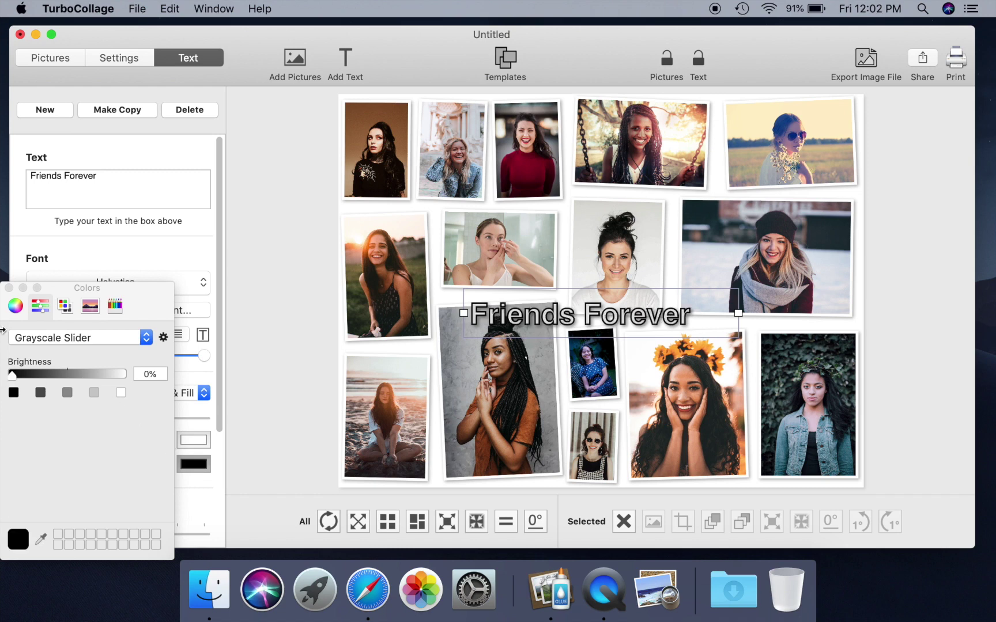
left_click(10, 288)
left_click_drag(536, 318, 697, 458)
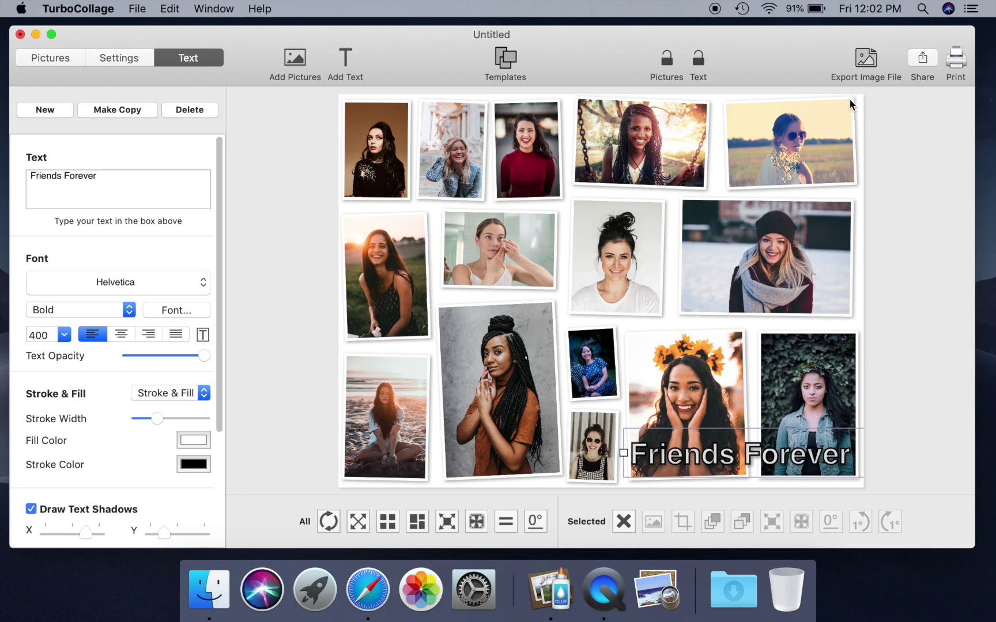
Step: Save the collage to the Desktop as the JPEG file sample.jpeg
left_click(863, 62)
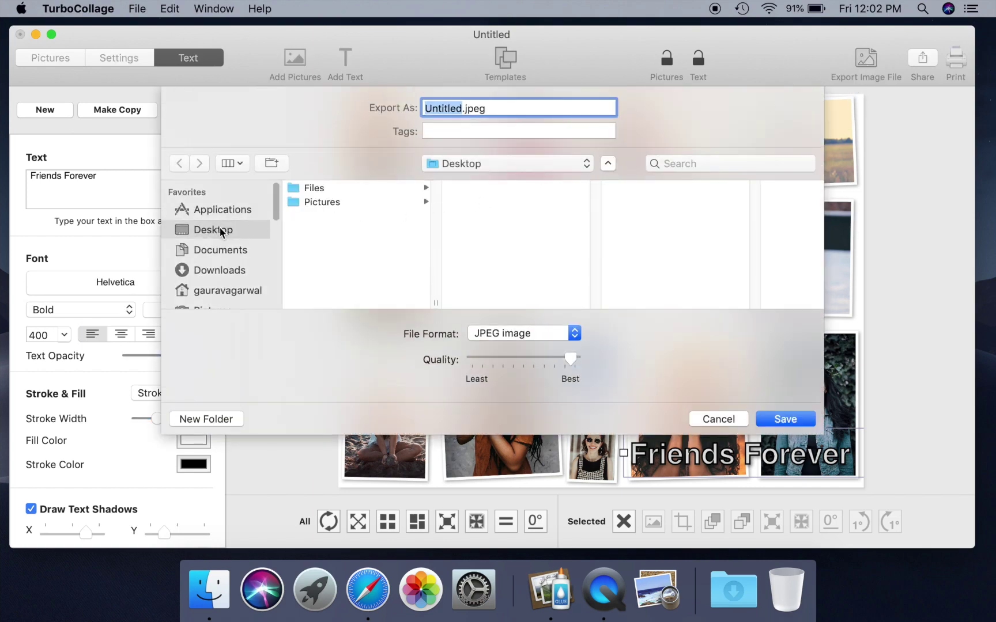
type("sample")
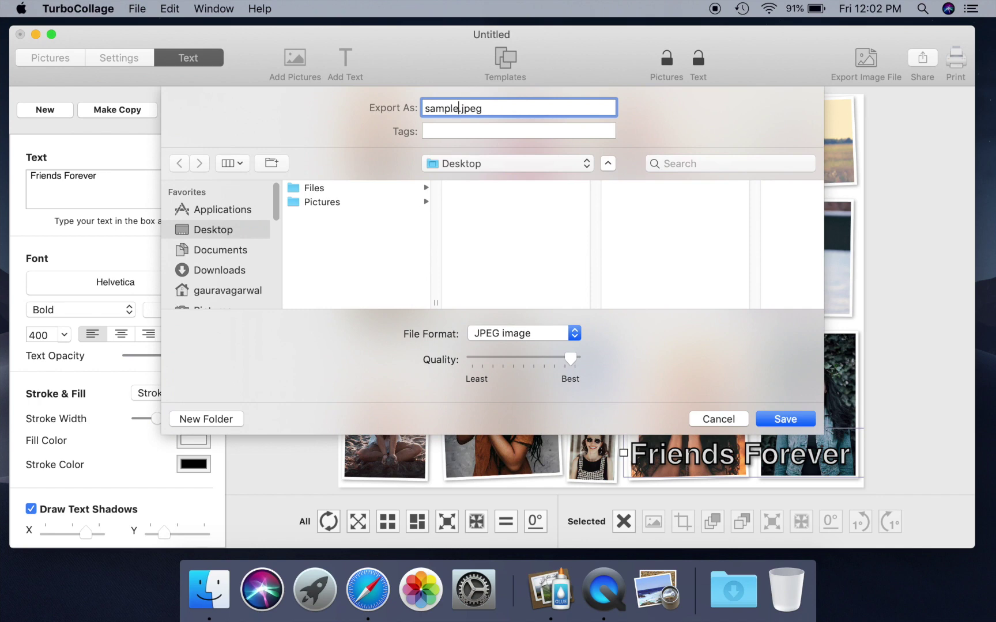
left_click(783, 418)
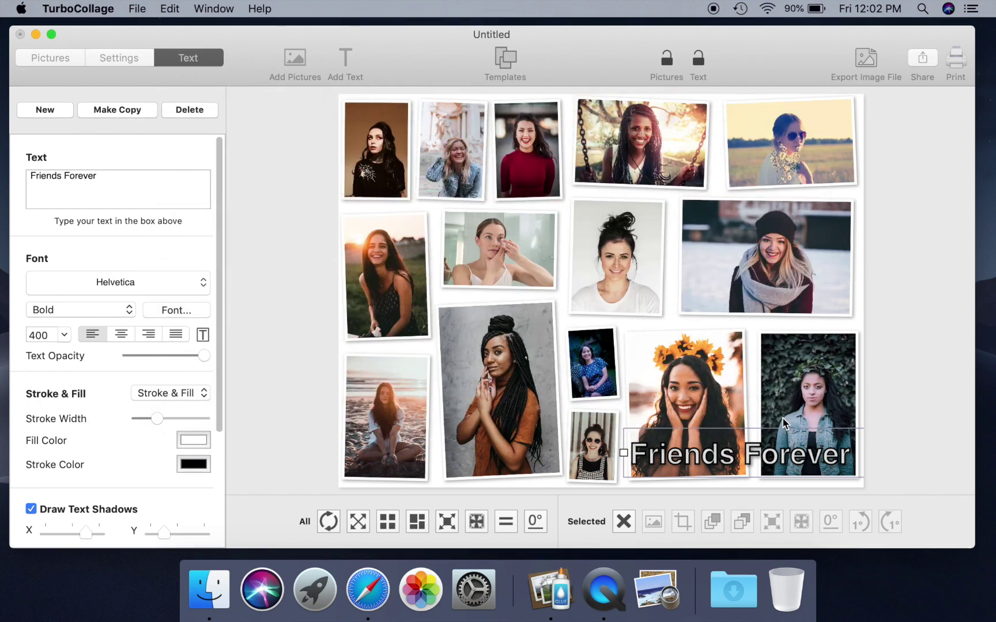